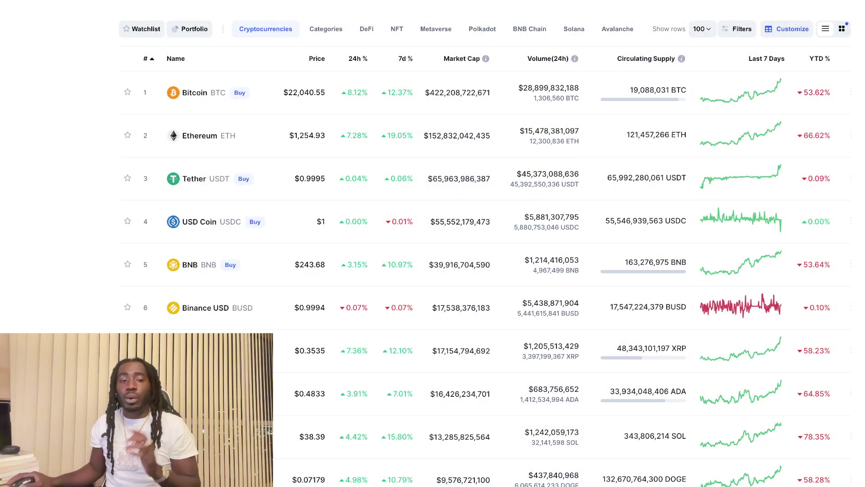
scroll(433, 243, "up", 5)
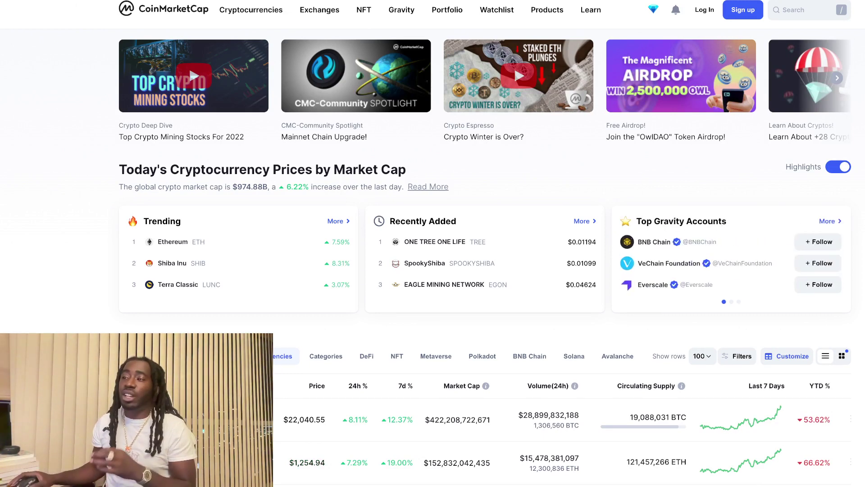
scroll(432, 244, "down", 3)
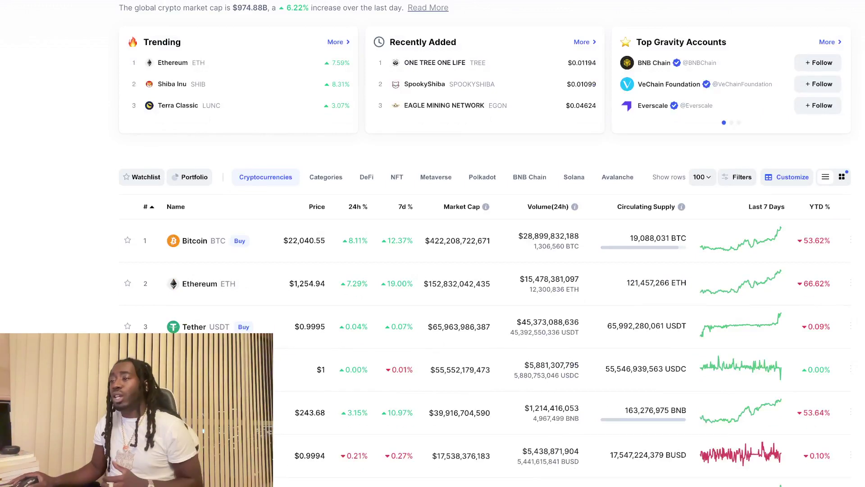
scroll(433, 243, "down", 1)
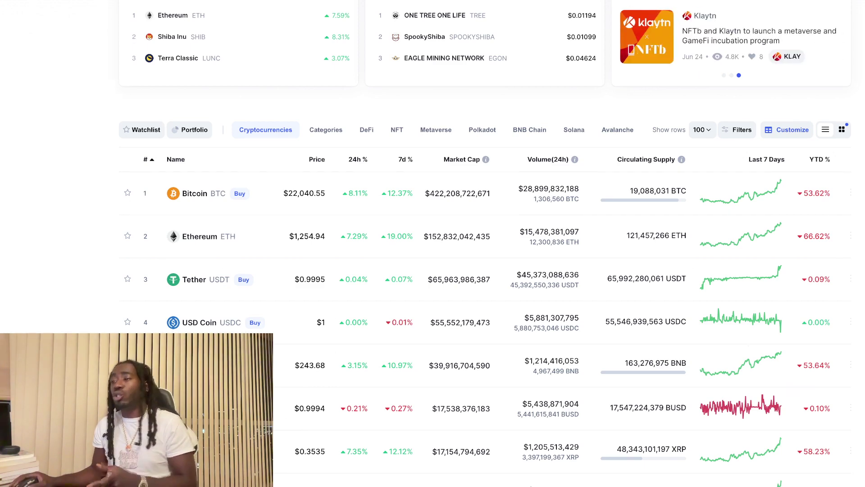
scroll(433, 243, "down", 1)
scroll(432, 244, "down", 1)
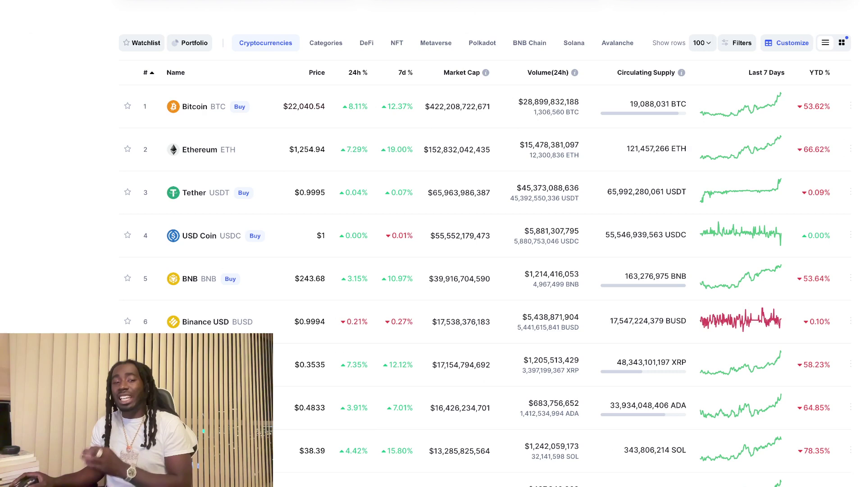
scroll(433, 244, "down", 1)
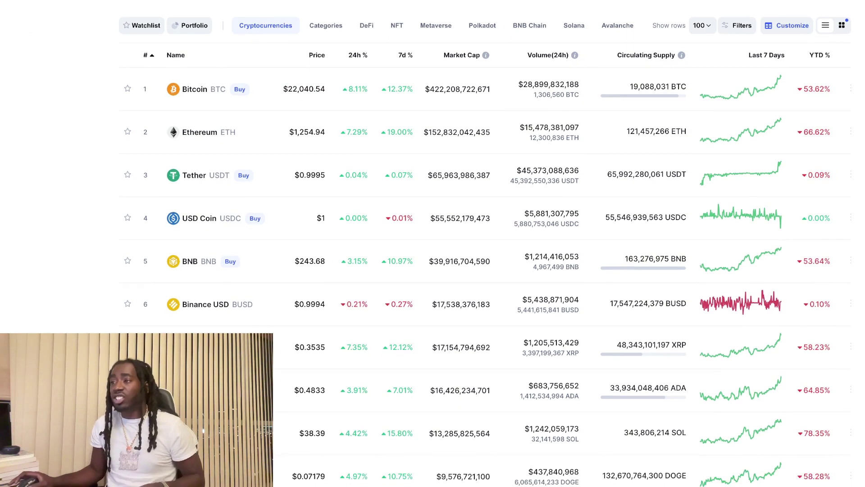
scroll(432, 243, "down", 1)
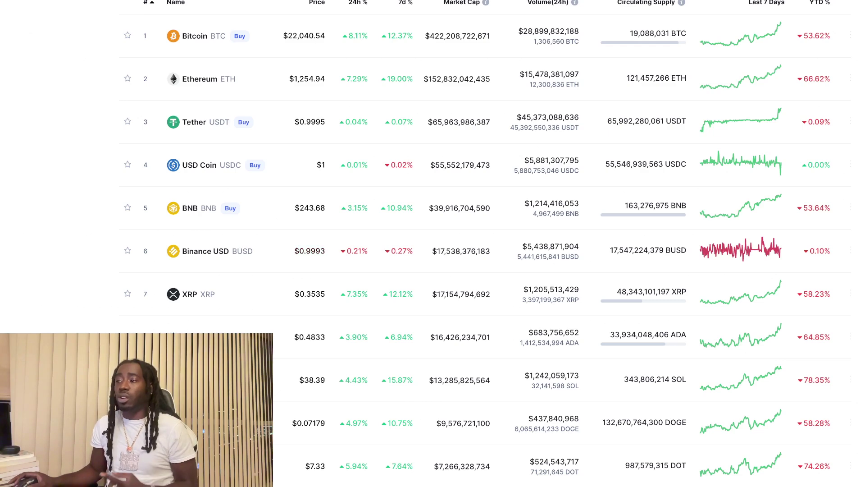
scroll(433, 244, "down", 1)
scroll(433, 243, "down", 2)
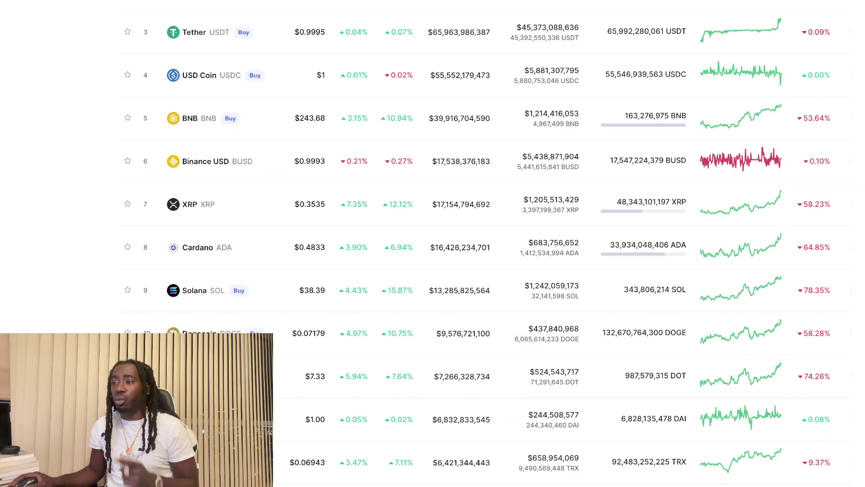
scroll(433, 243, "down", 2)
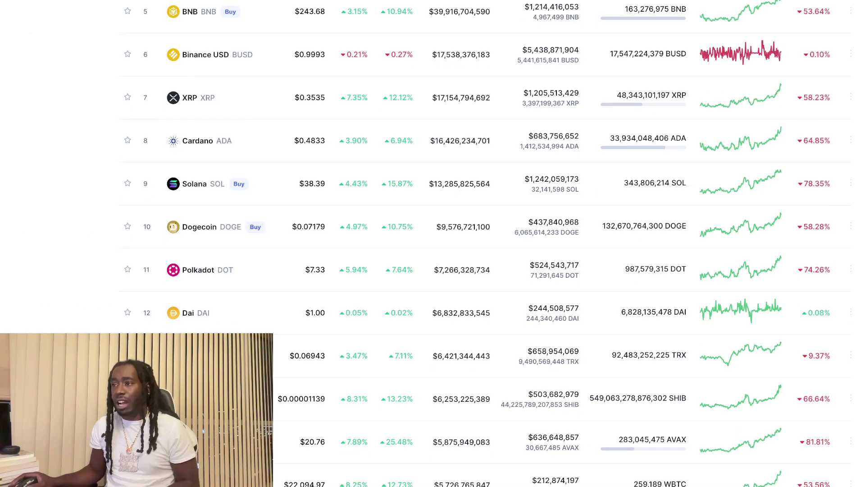
scroll(433, 243, "down", 1)
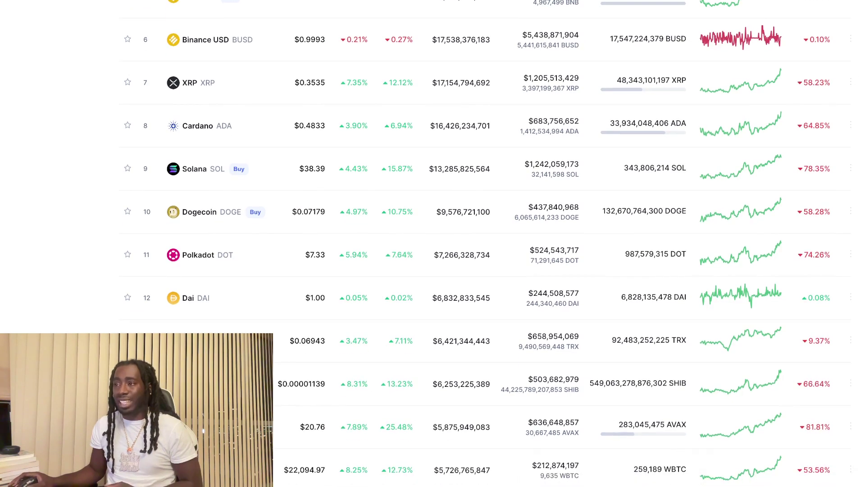
scroll(432, 244, "down", 2)
scroll(433, 244, "down", 1)
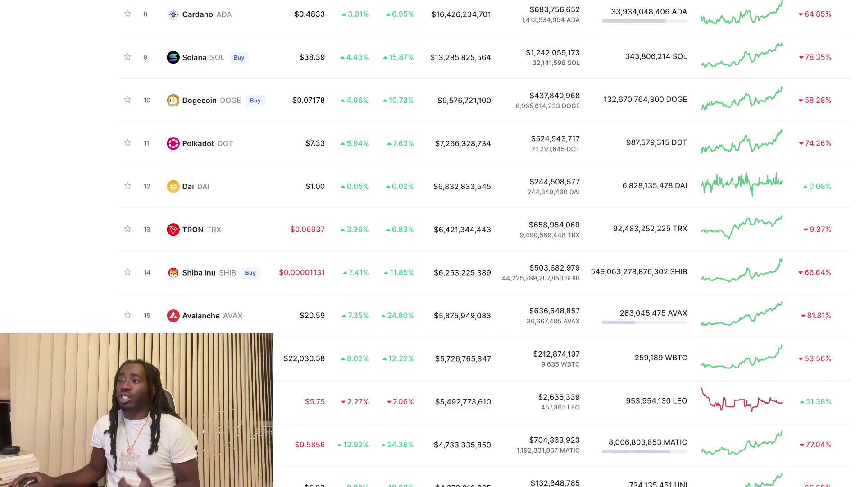
scroll(432, 243, "down", 1)
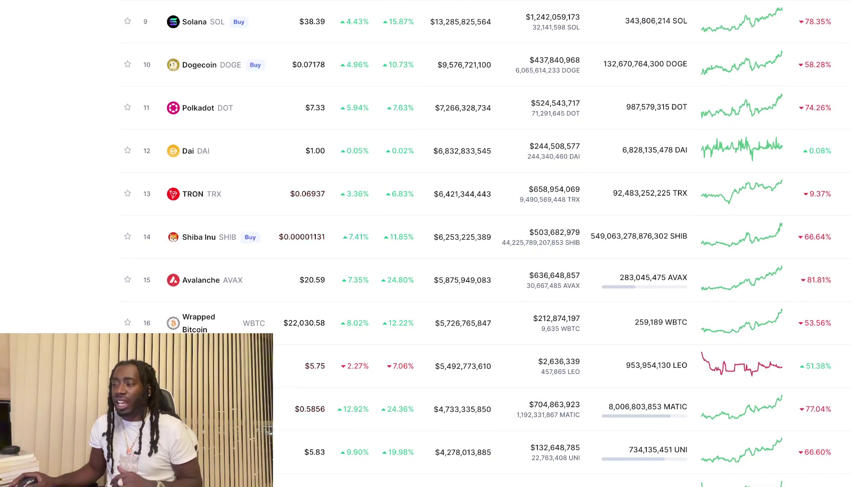
scroll(433, 243, "down", 1)
scroll(433, 243, "down", 1)
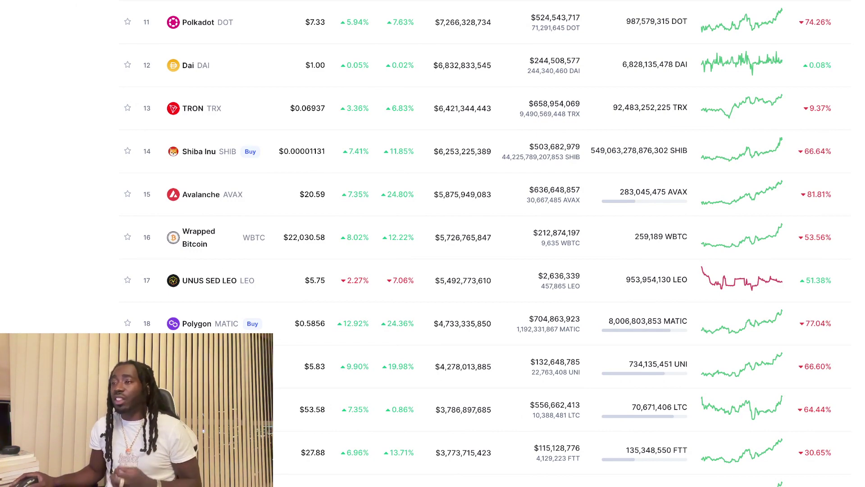
scroll(432, 244, "up", 15)
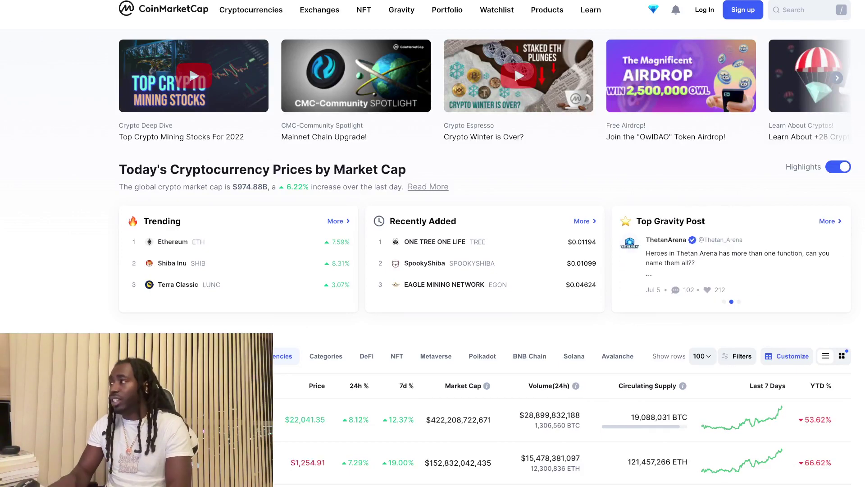
Step: Open Bone ShibaSwap from recent searches and show its TradingView price chart
key("slash")
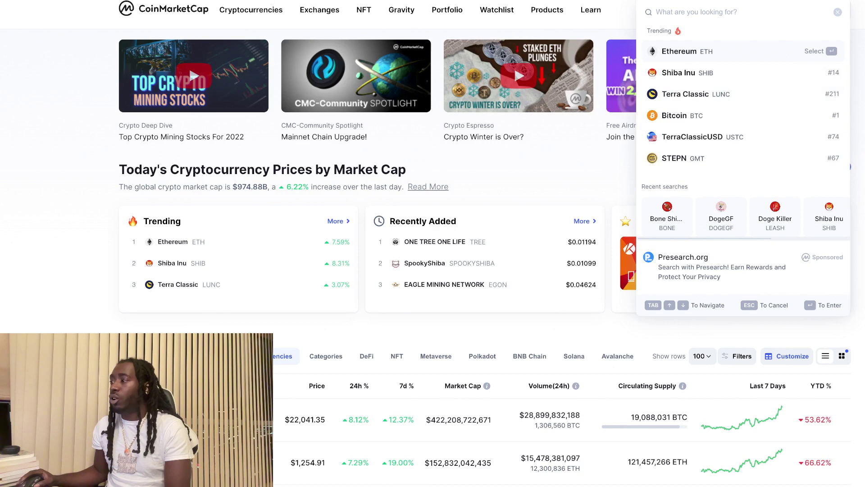
left_click(666, 213)
scroll(433, 271, "down", 1)
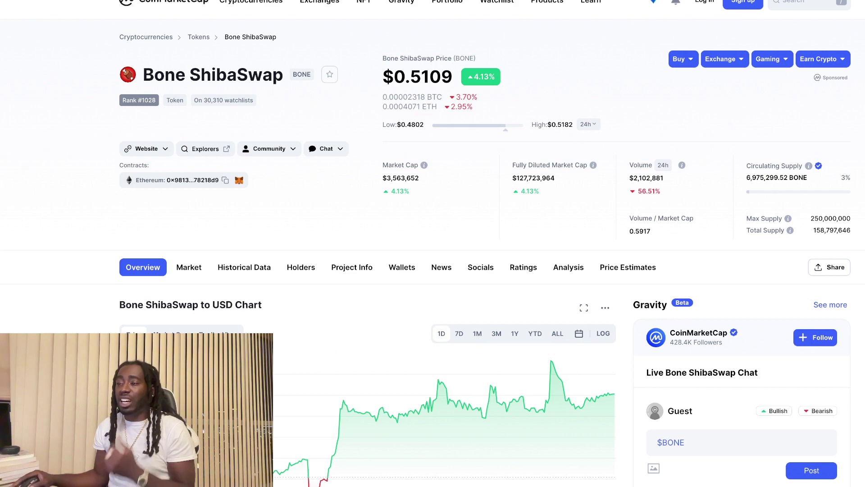
scroll(433, 271, "down", 2)
left_click(217, 254)
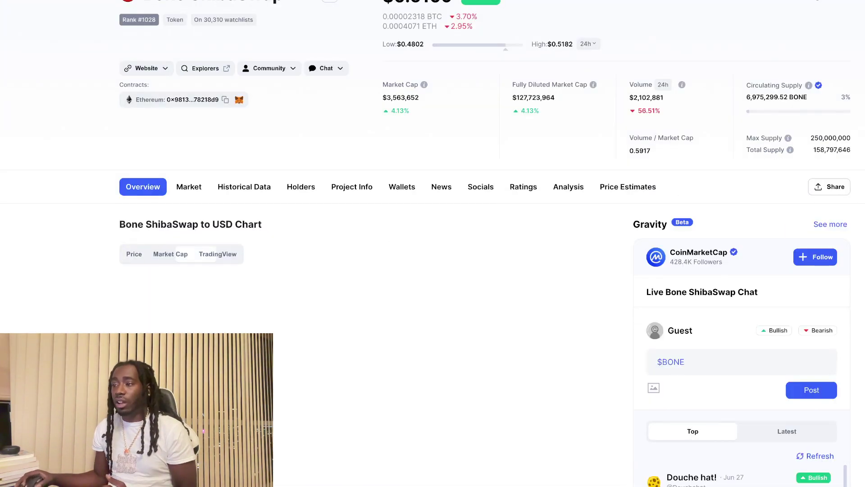
scroll(444, 214, "down", 3)
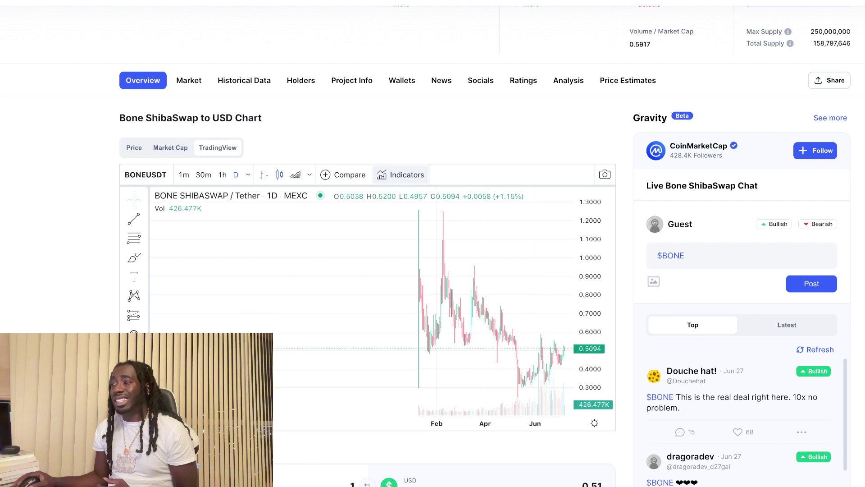
Step: Overlay Bollinger Bands on the Bone ShibaSwap chart and set the interval to 1 week
left_click(403, 175)
scroll(311, 274, "down", 2)
scroll(310, 346, "down", 1)
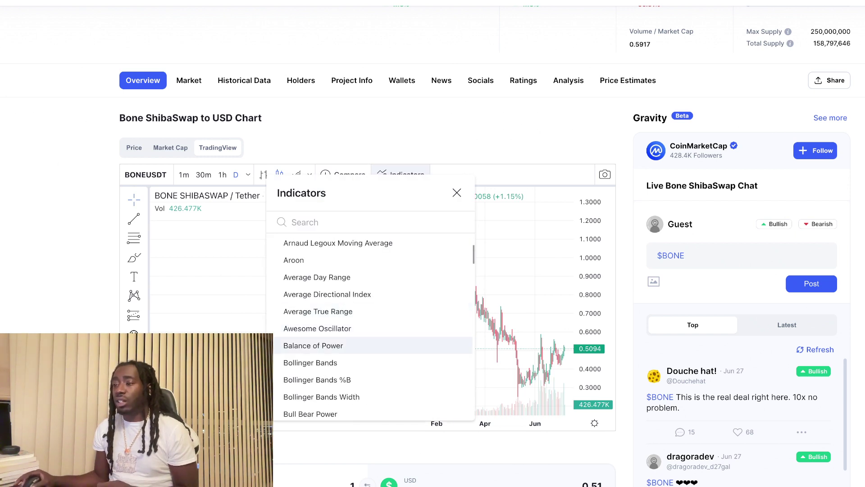
left_click(311, 363)
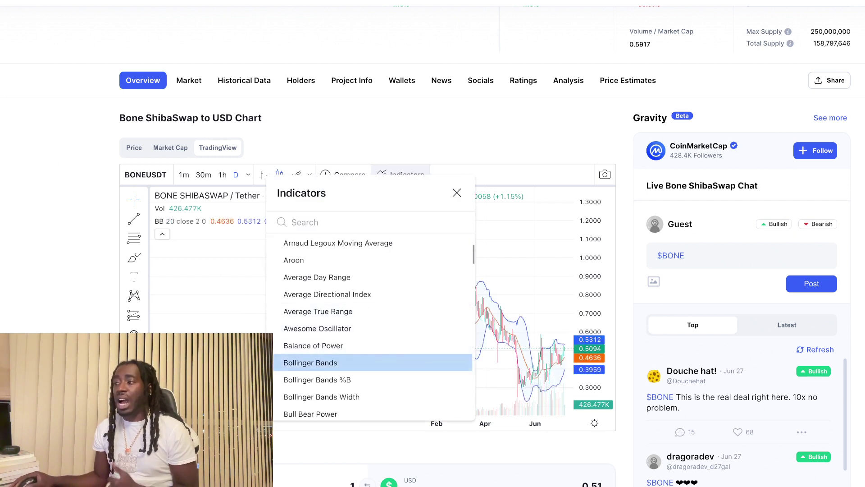
key("Escape")
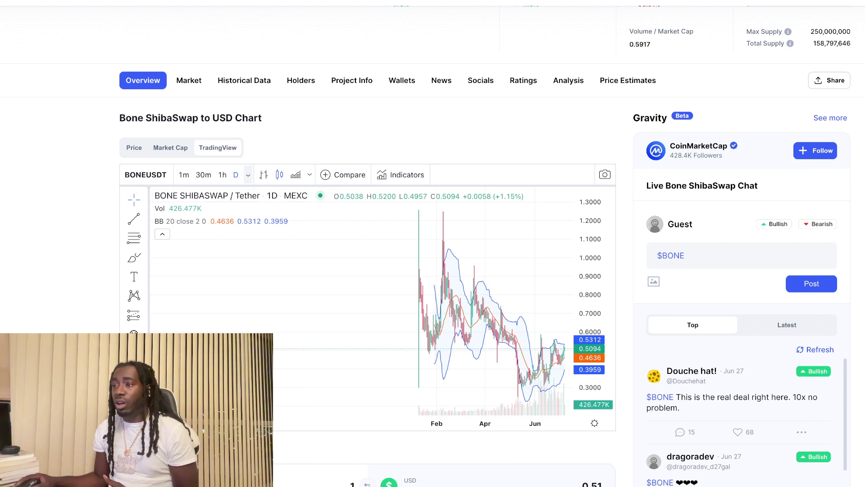
left_click(248, 174)
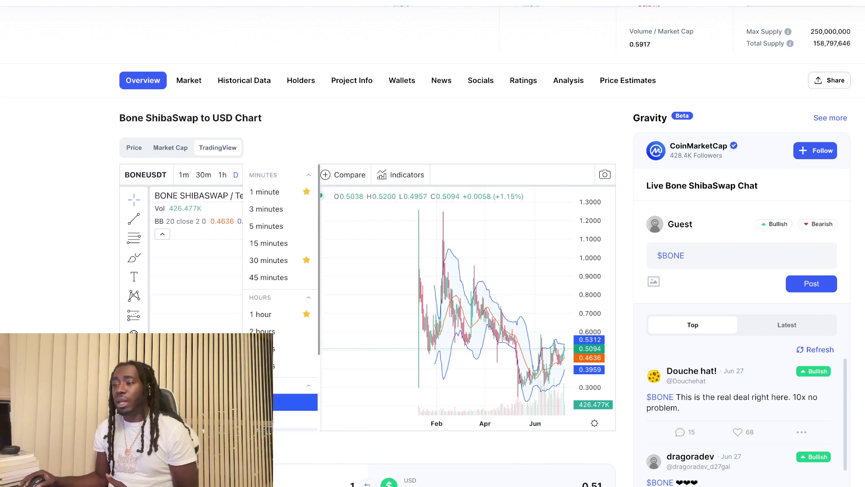
left_click(295, 420)
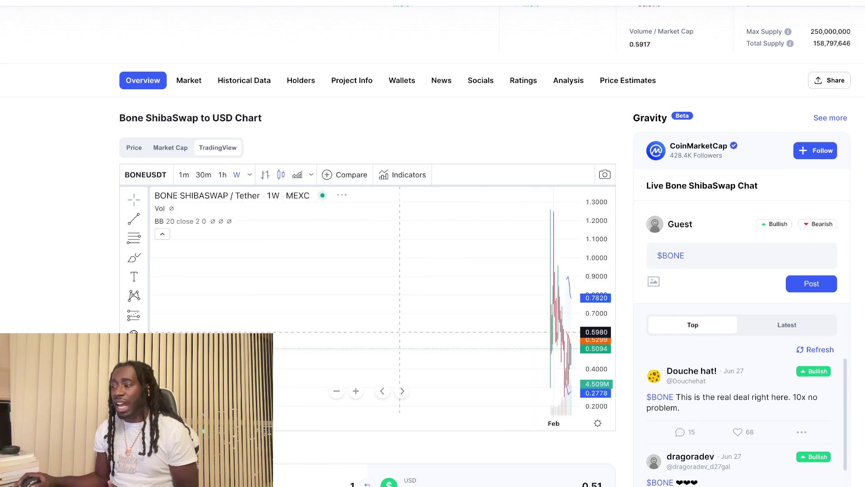
scroll(399, 333, "up", 2)
scroll(398, 330, "up", 2)
scroll(394, 327, "up", 3)
scroll(389, 324, "up", 3)
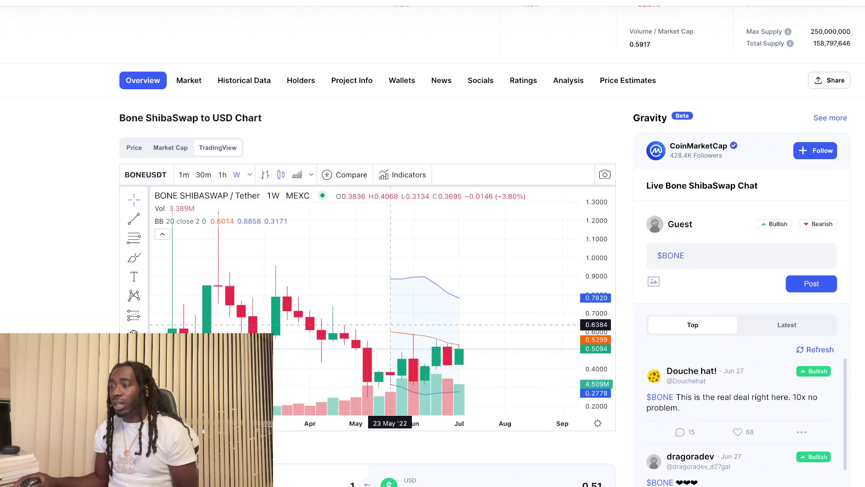
scroll(390, 325, "down", 2)
scroll(391, 324, "down", 2)
scroll(390, 324, "down", 3)
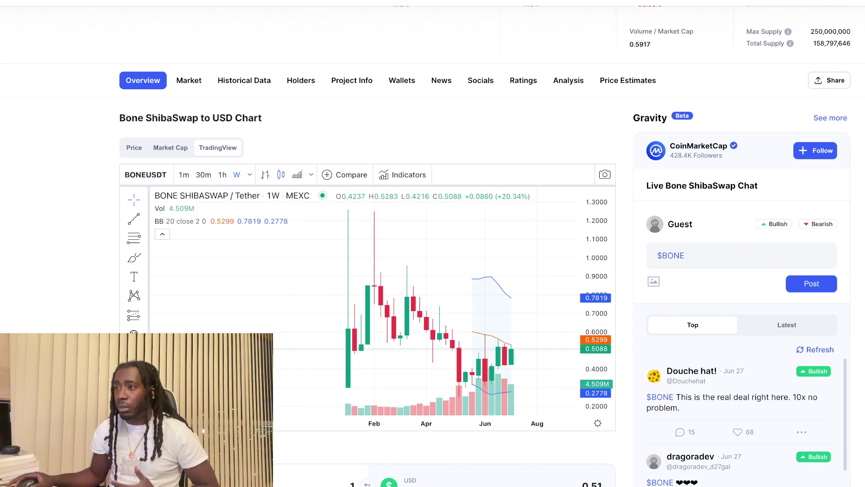
scroll(405, 129, "down", 1)
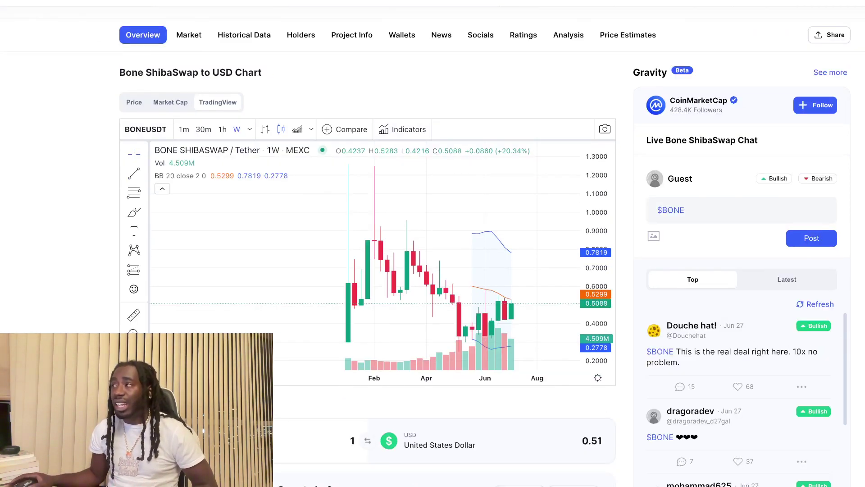
scroll(405, 129, "up", 2)
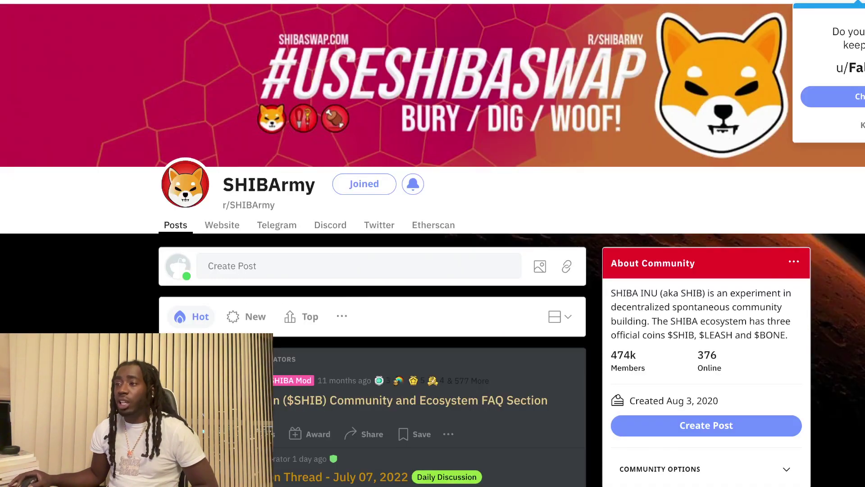
scroll(433, 243, "down", 2)
scroll(433, 243, "down", 2)
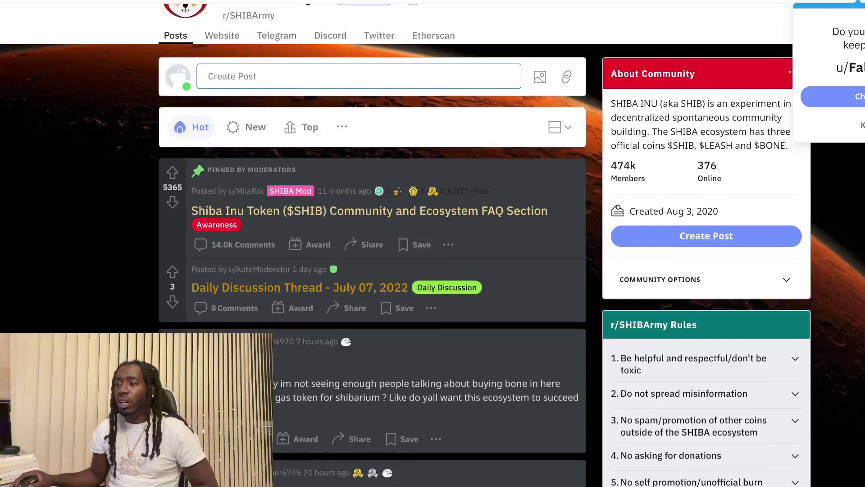
scroll(432, 243, "down", 2)
scroll(433, 243, "down", 2)
left_click(299, 75)
scroll(379, 244, "down", 10)
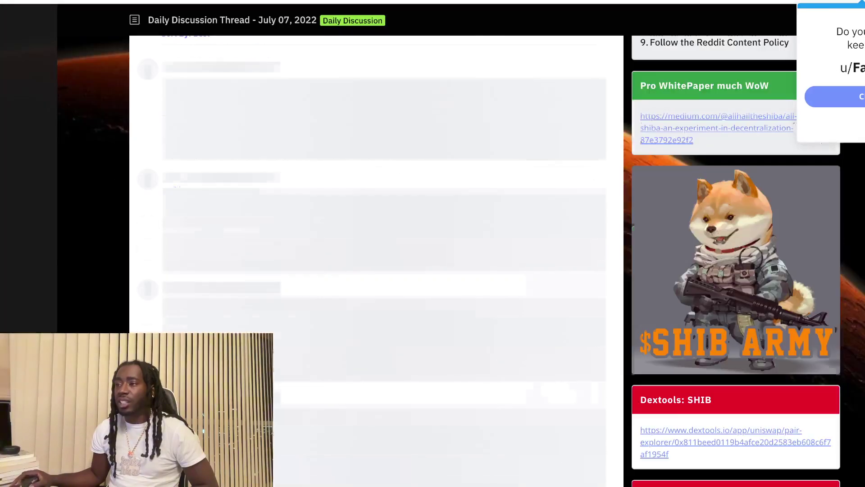
scroll(379, 257, "down", 1)
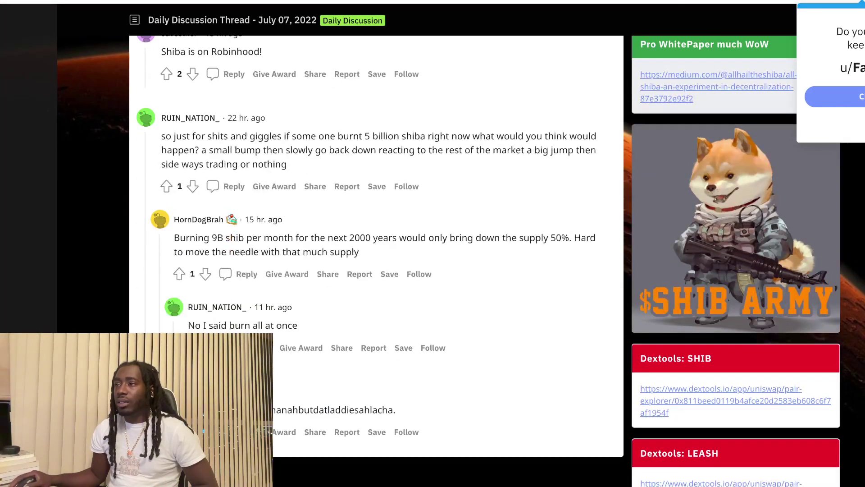
scroll(379, 243, "down", 1)
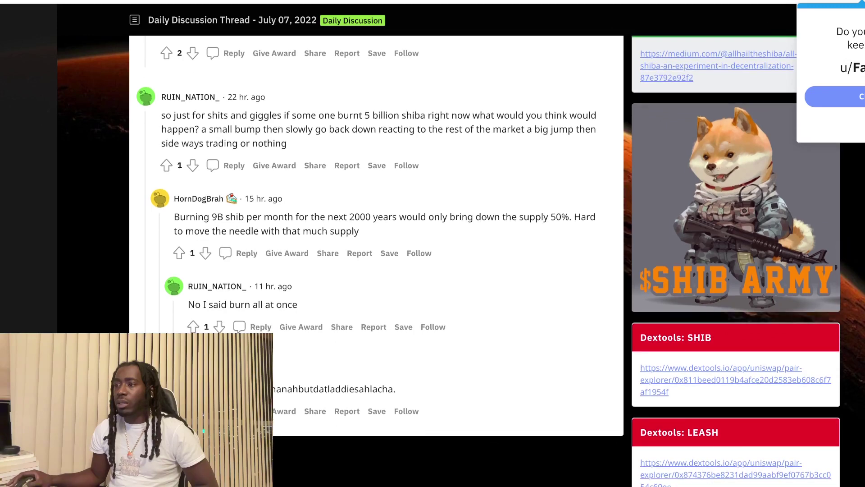
scroll(379, 243, "down", 1)
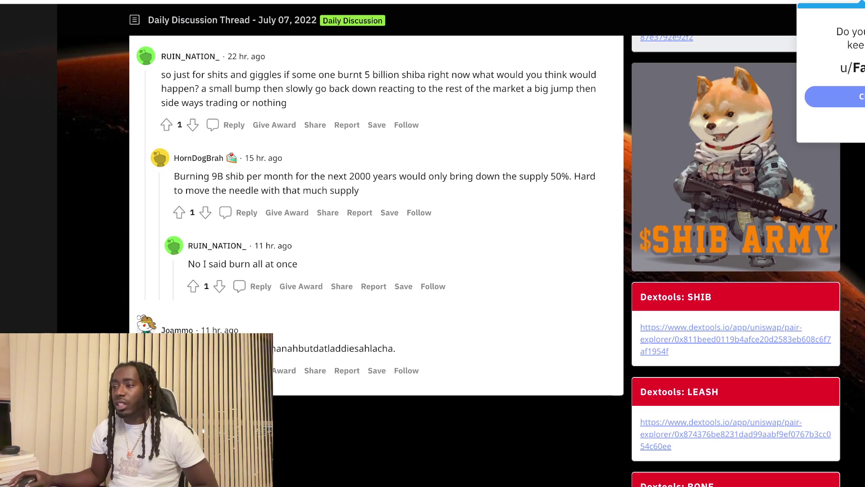
scroll(377, 203, "up", 1)
scroll(377, 203, "up", 3)
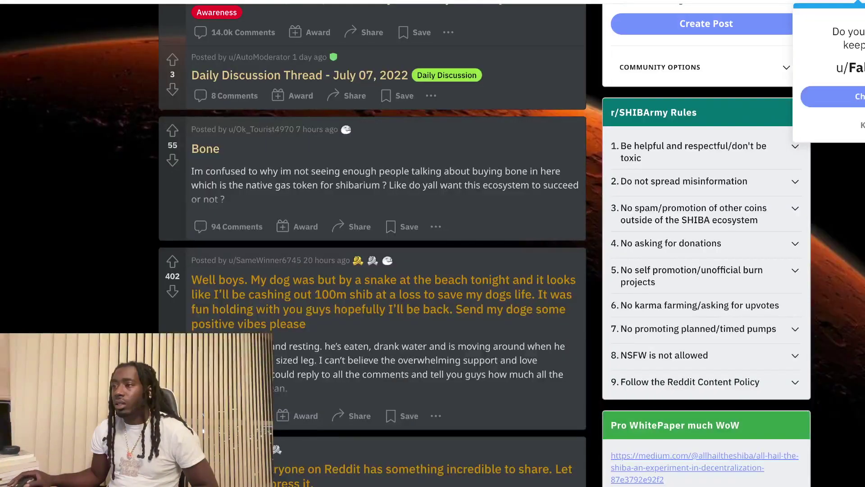
scroll(372, 243, "down", 1)
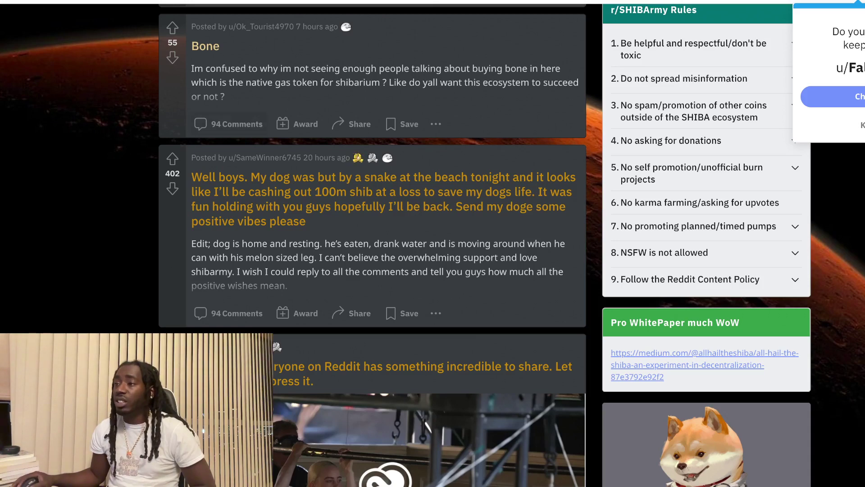
Step: Open the r/SHIBArmy post titled "Bone" to view its comments
left_click(205, 45)
scroll(378, 270, "down", 1)
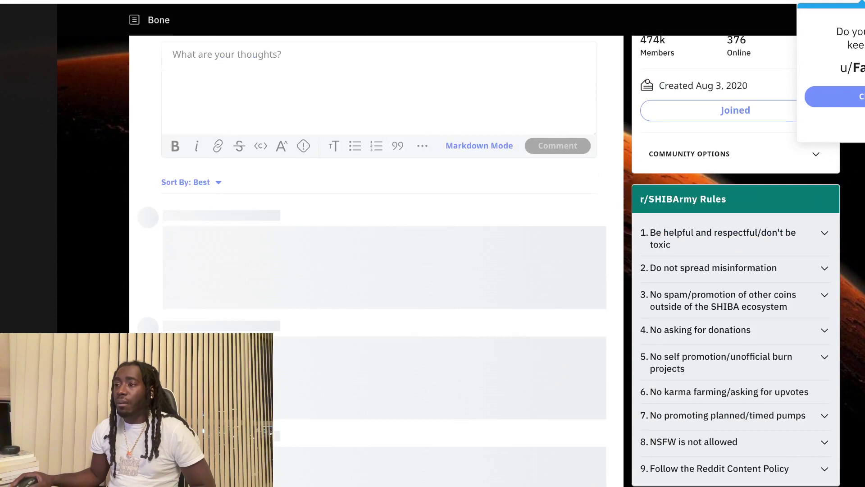
scroll(379, 271, "down", 1)
scroll(379, 271, "down", 1)
scroll(379, 270, "down", 1)
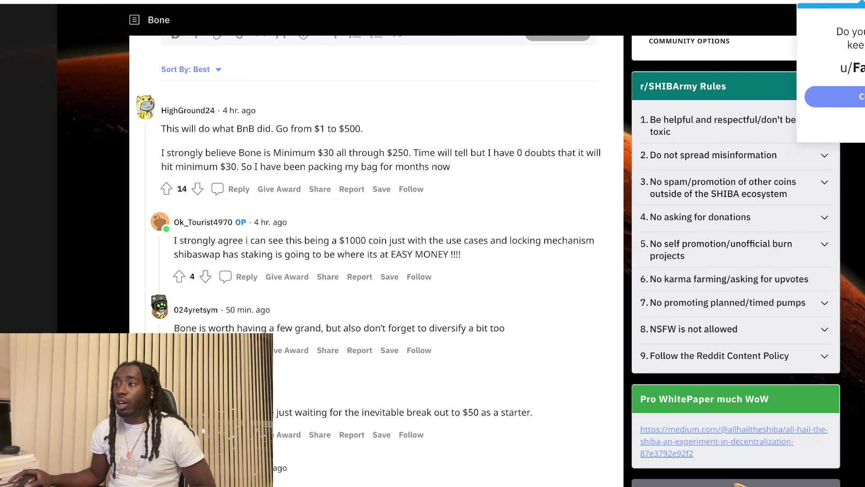
scroll(379, 271, "down", 1)
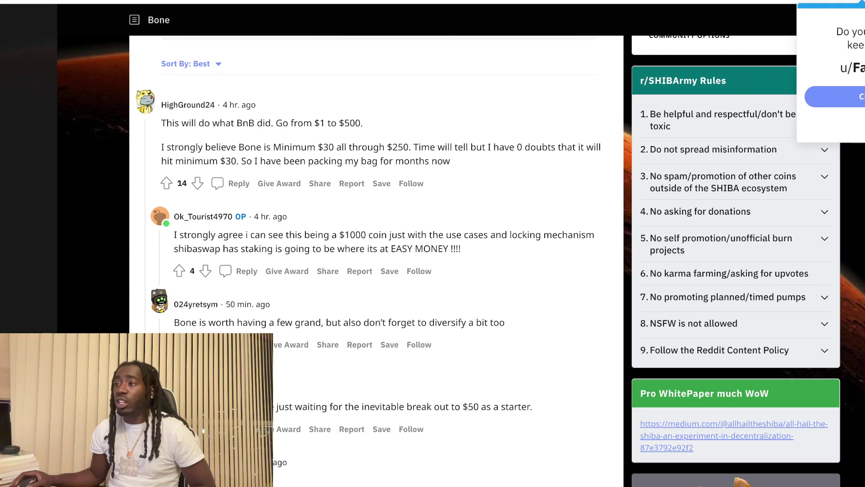
scroll(378, 271, "down", 1)
scroll(379, 271, "down", 1)
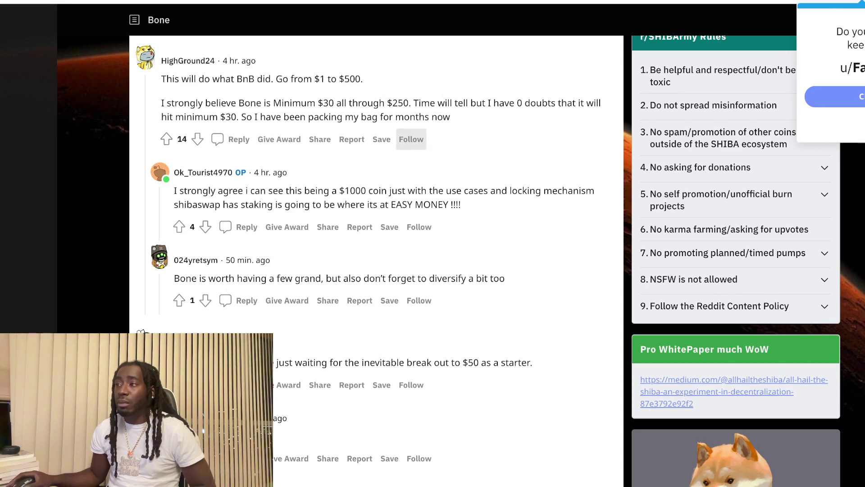
scroll(411, 139, "down", 1)
scroll(410, 256, "down", 1)
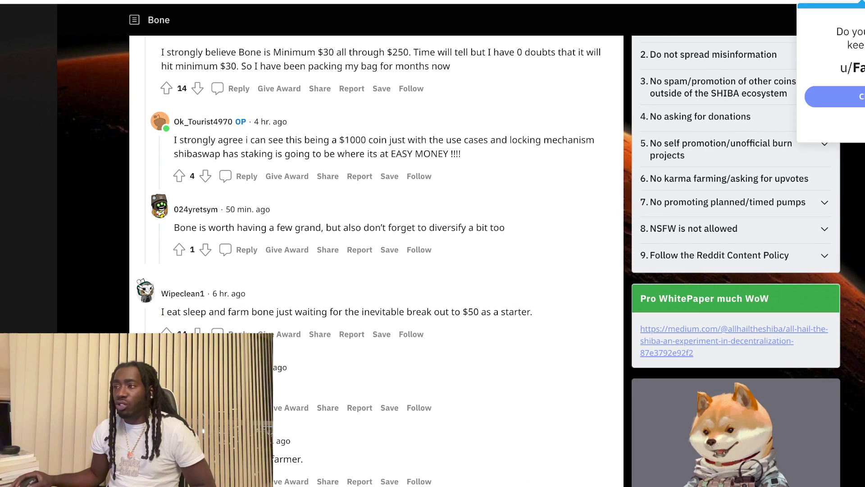
scroll(488, 263, "down", 1)
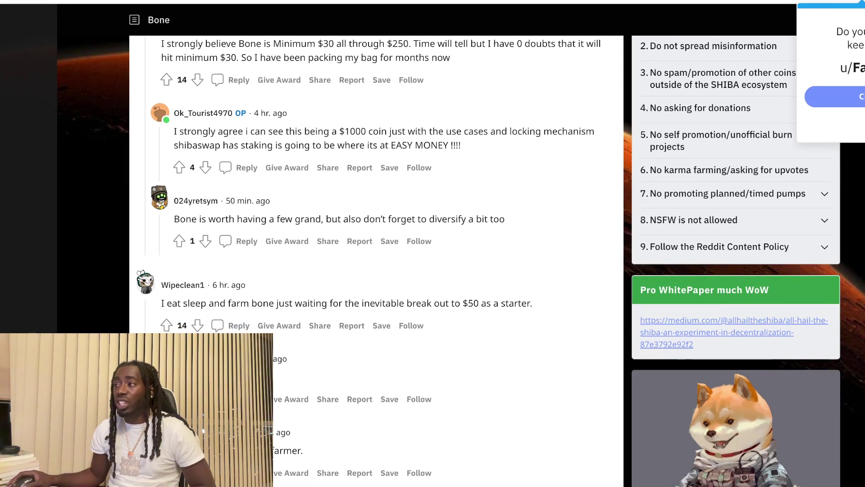
scroll(358, 135, "down", 1)
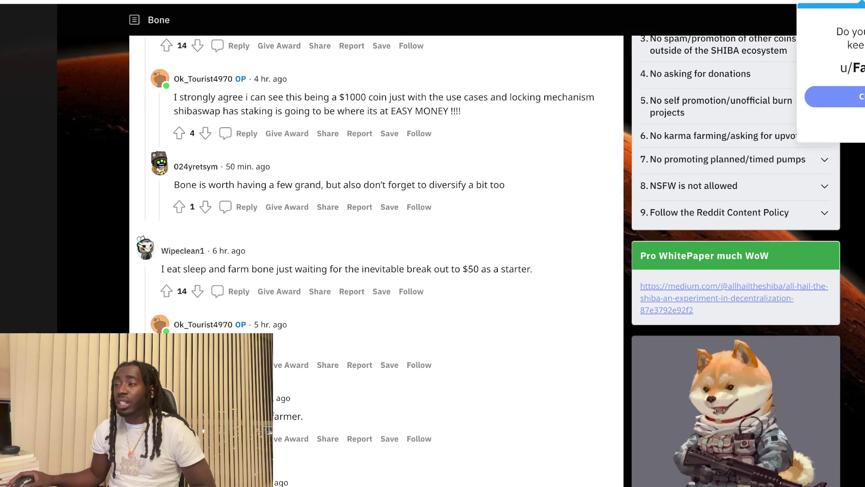
scroll(328, 133, "down", 2)
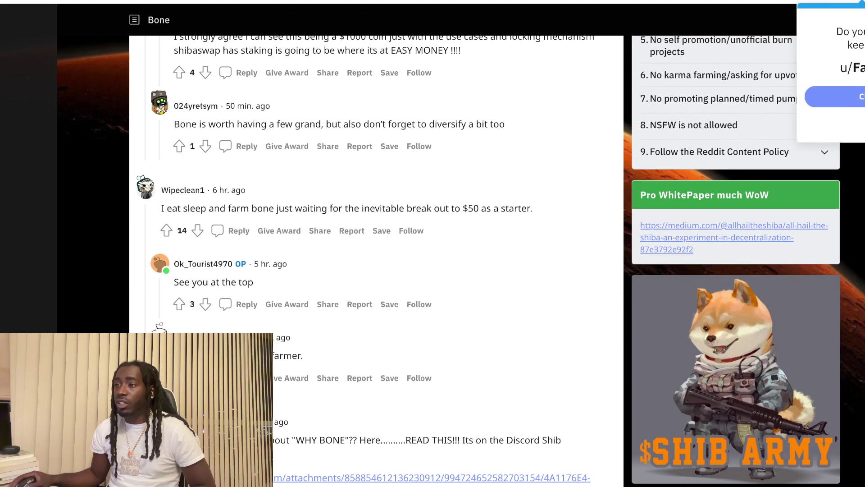
scroll(375, 260, "down", 3)
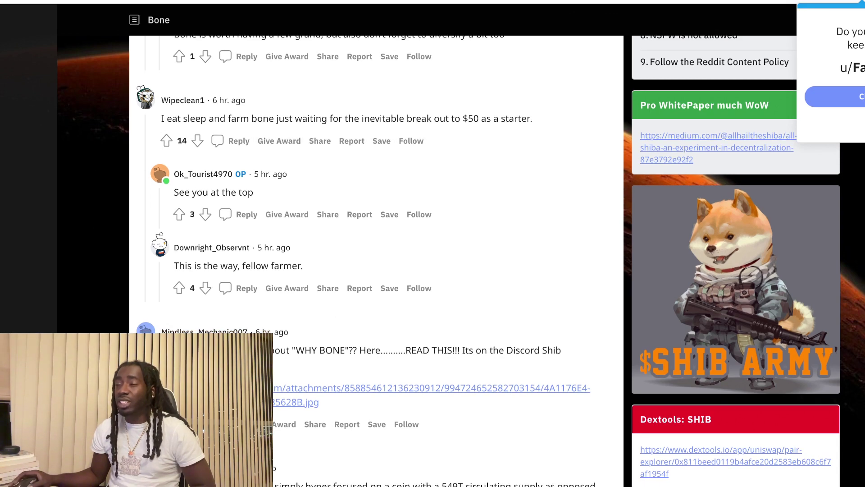
scroll(382, 141, "down", 1)
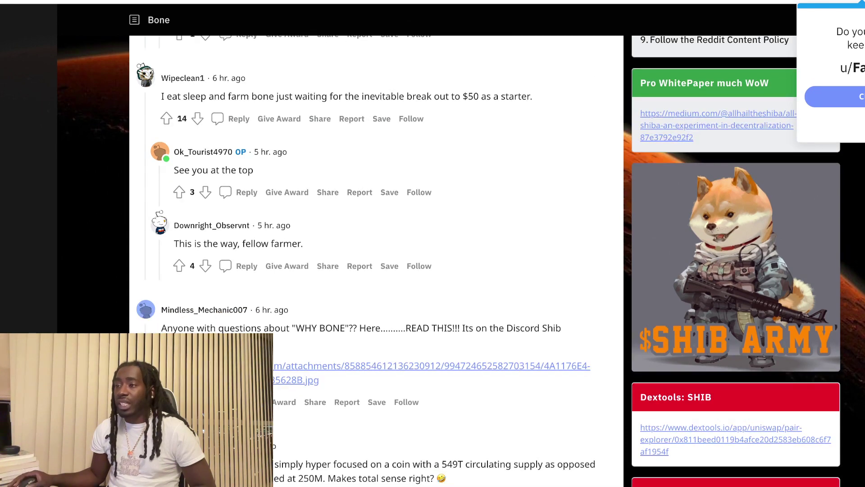
scroll(376, 257, "down", 2)
scroll(375, 256, "down", 2)
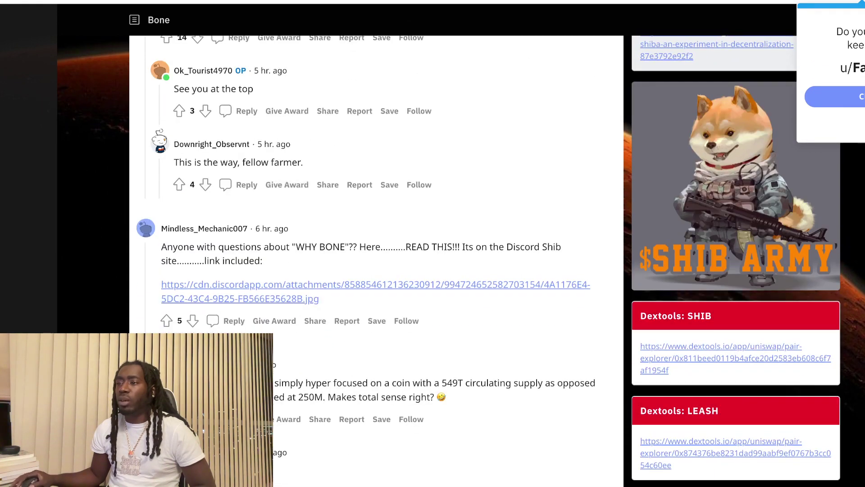
scroll(376, 257, "down", 2)
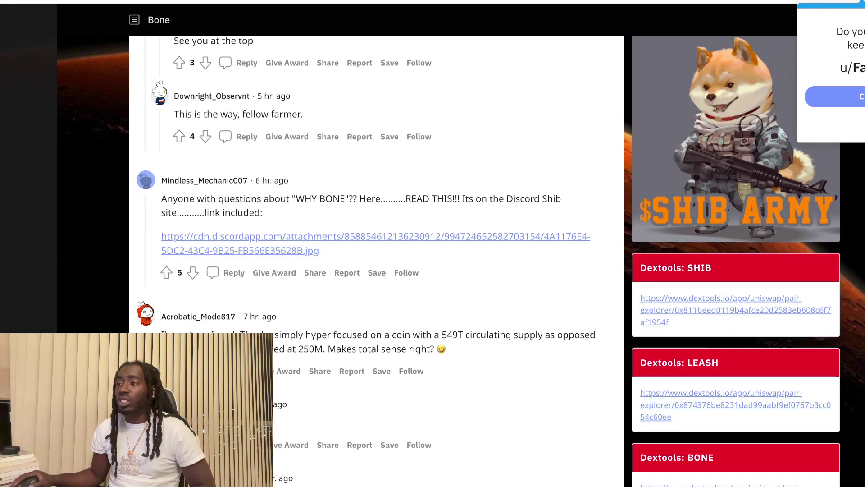
scroll(376, 258, "down", 1)
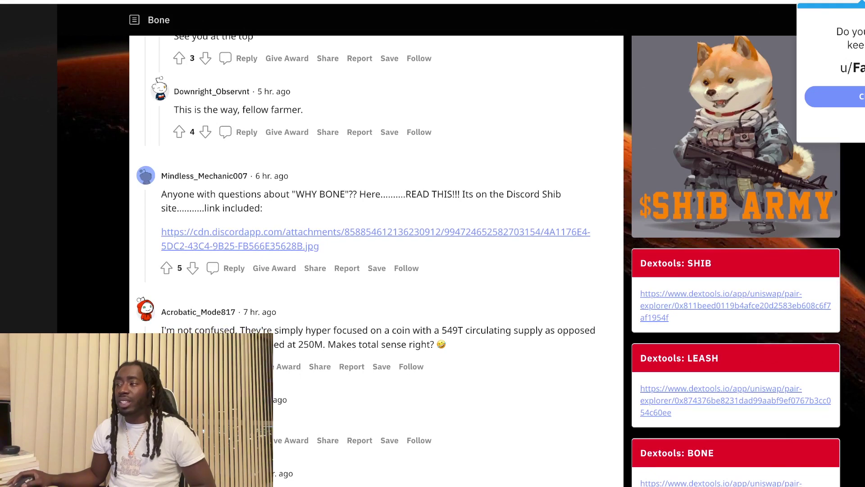
scroll(375, 257, "down", 5)
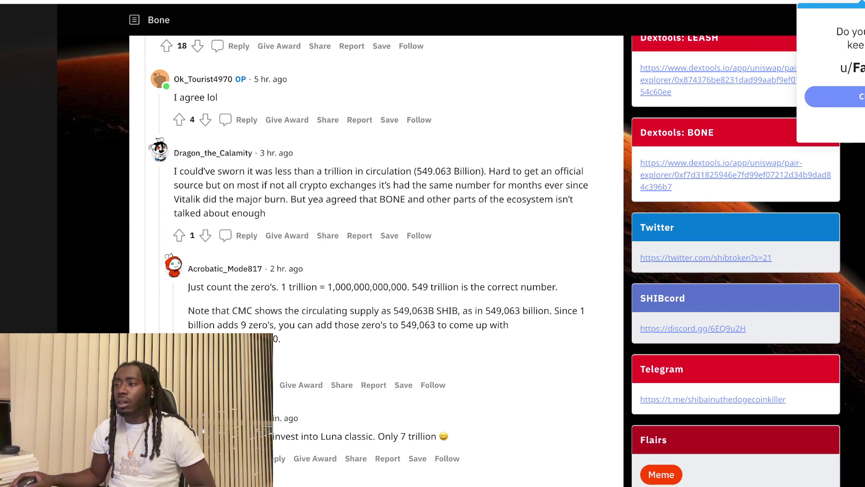
scroll(376, 257, "down", 2)
scroll(375, 257, "down", 1)
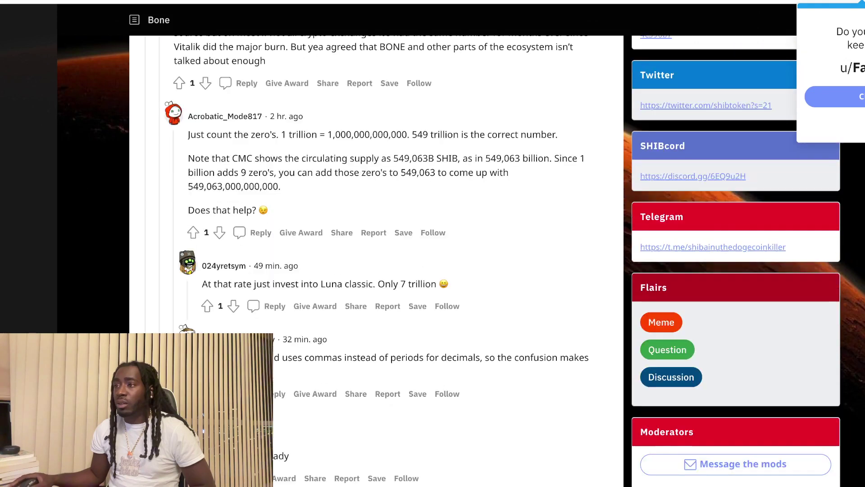
scroll(266, 179, "down", 1)
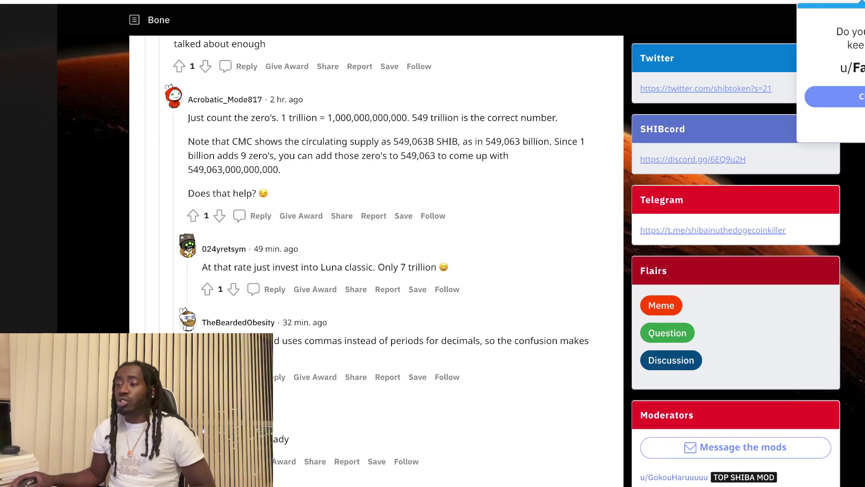
scroll(266, 180, "down", 1)
scroll(266, 179, "down", 1)
scroll(266, 178, "down", 1)
scroll(265, 179, "down", 1)
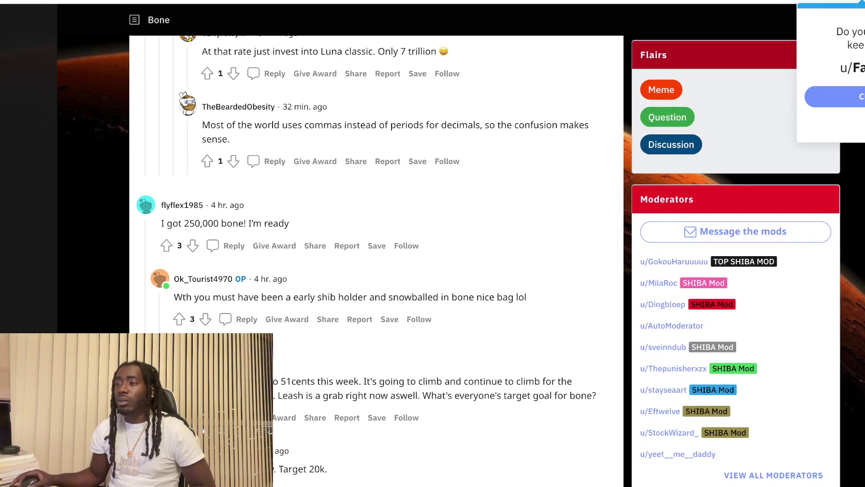
scroll(274, 198, "down", 1)
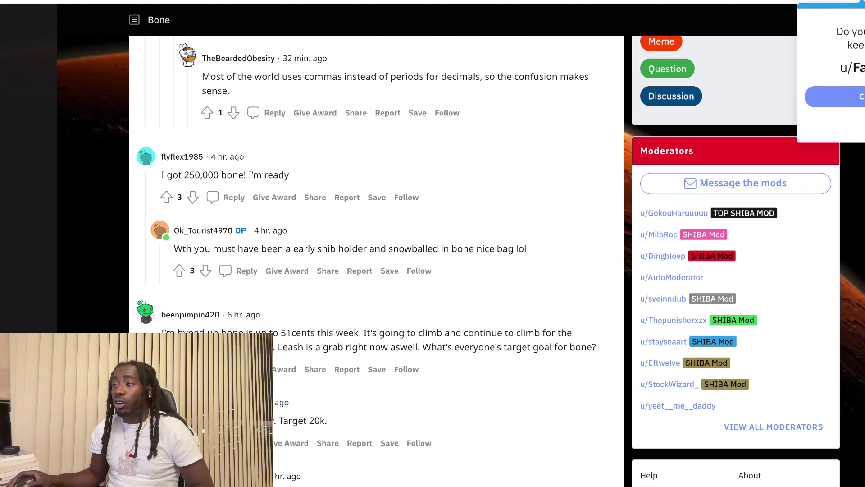
scroll(375, 256, "down", 2)
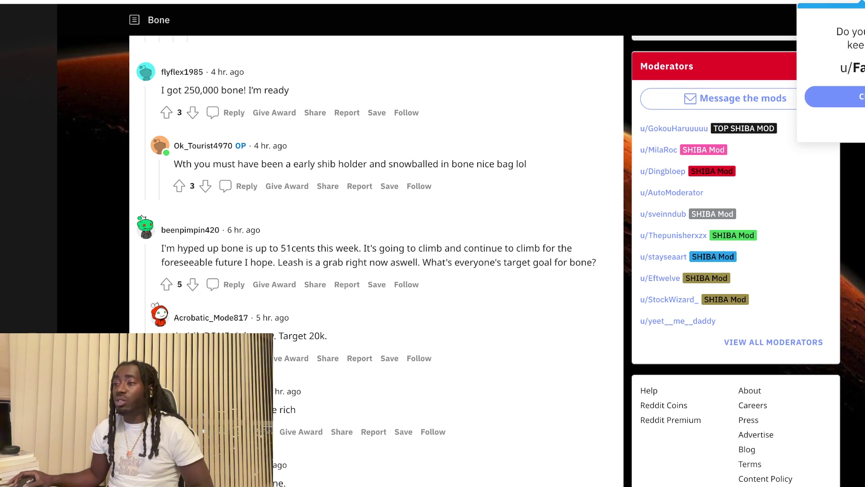
scroll(376, 257, "down", 1)
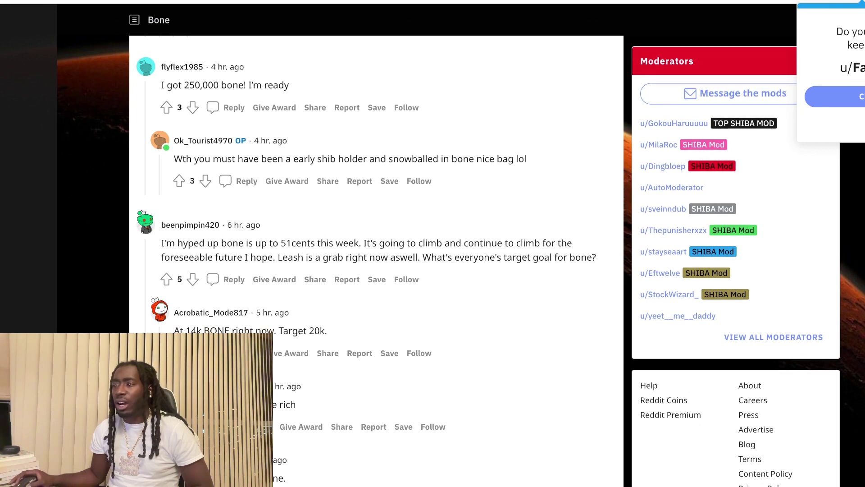
scroll(376, 257, "down", 1)
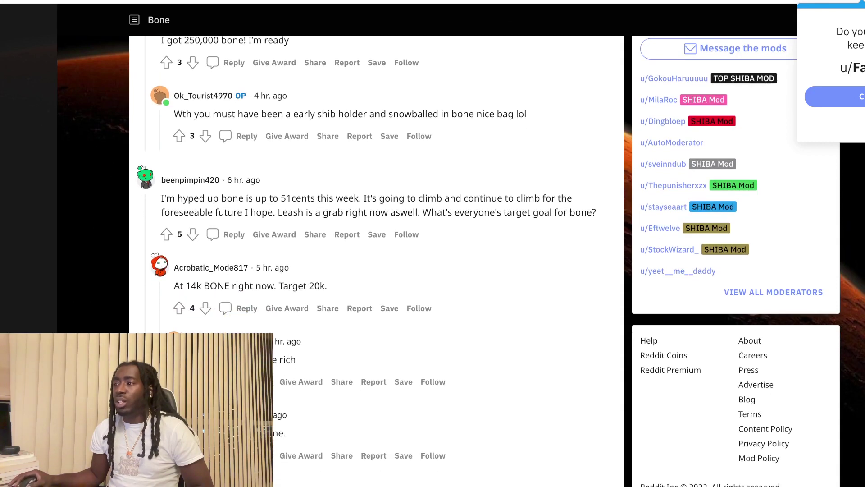
scroll(377, 257, "down", 2)
scroll(376, 257, "down", 1)
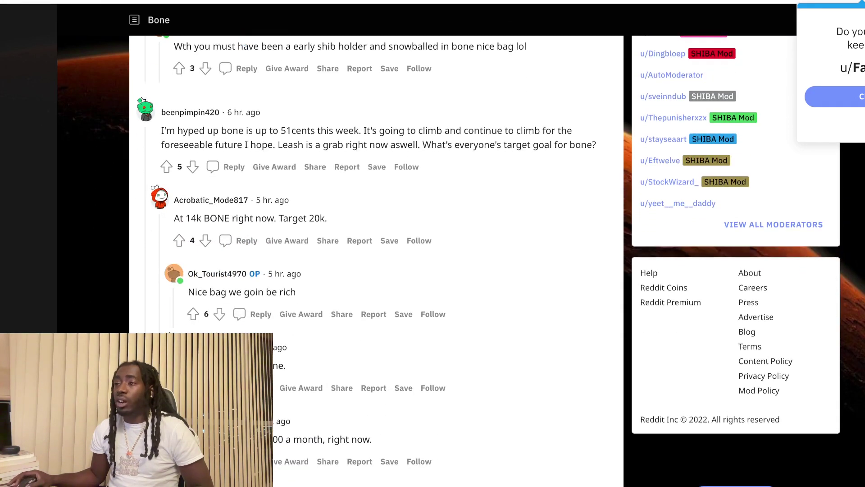
scroll(376, 256, "down", 1)
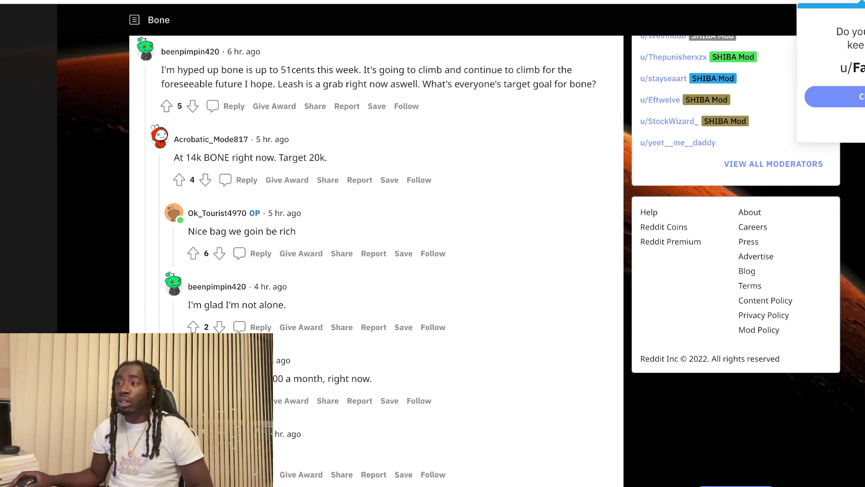
scroll(377, 257, "down", 1)
scroll(377, 256, "down", 1)
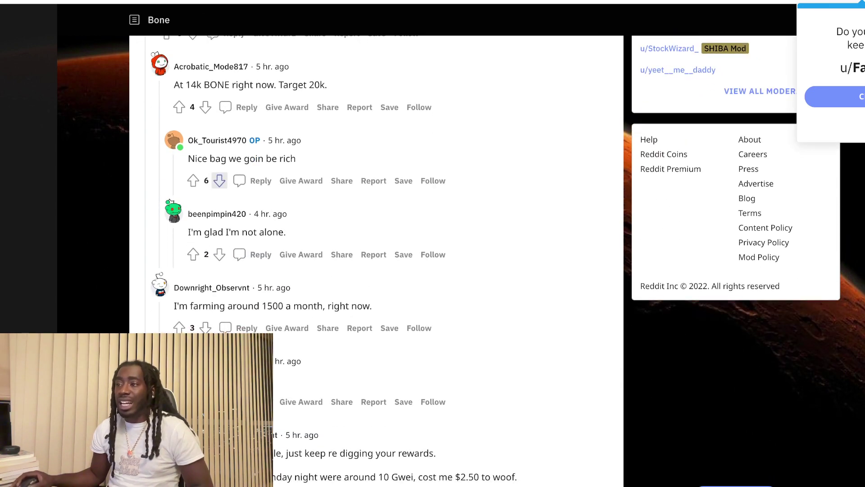
scroll(376, 257, "down", 1)
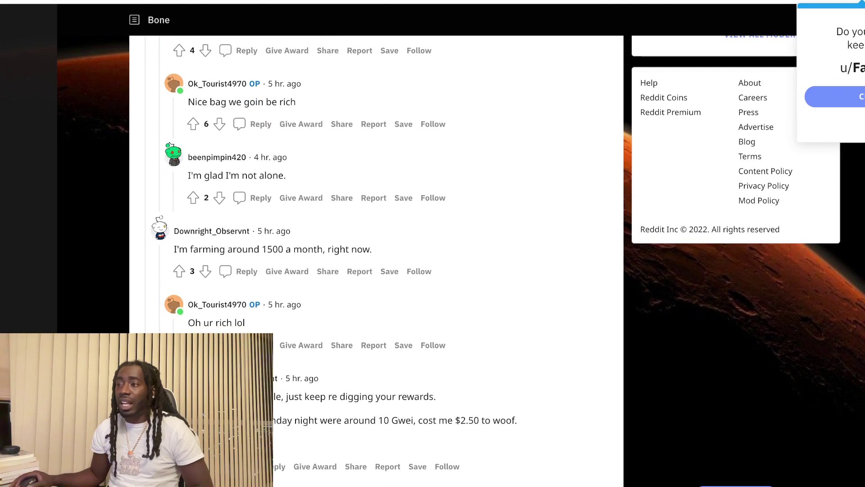
scroll(377, 257, "down", 1)
scroll(376, 257, "down", 1)
scroll(376, 256, "down", 1)
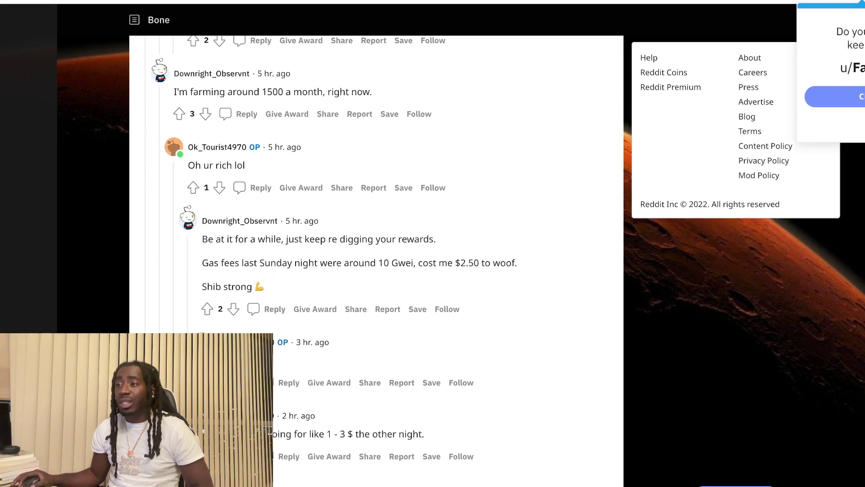
scroll(375, 257, "down", 2)
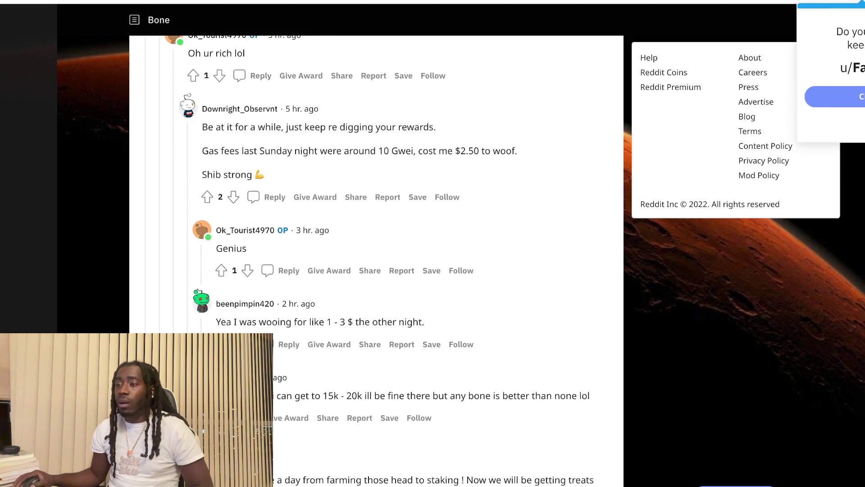
scroll(376, 257, "down", 2)
scroll(376, 258, "down", 1)
scroll(288, 167, "down", 2)
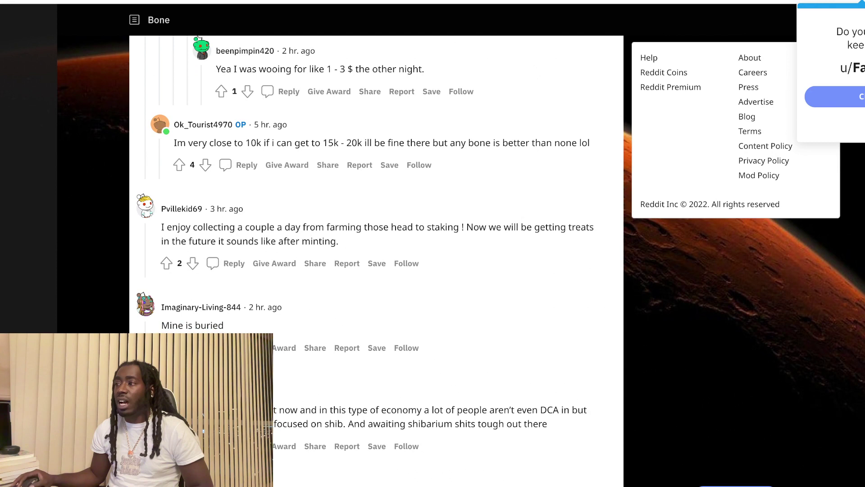
scroll(375, 257, "down", 1)
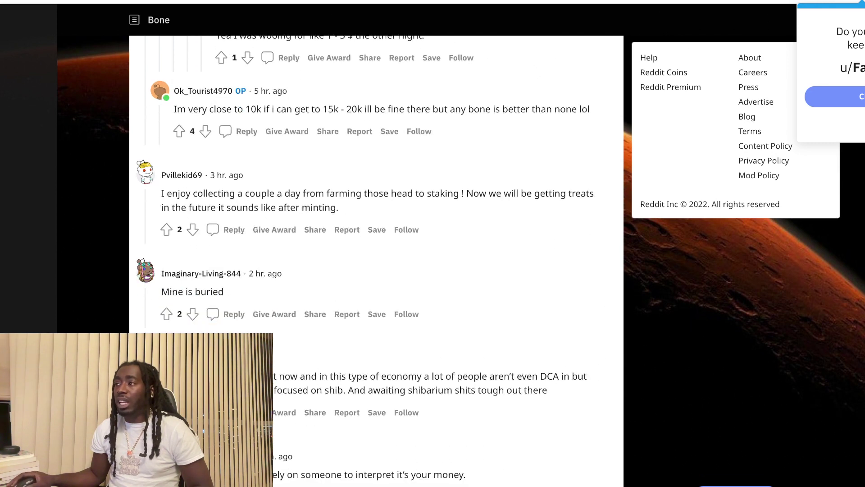
scroll(376, 258, "down", 1)
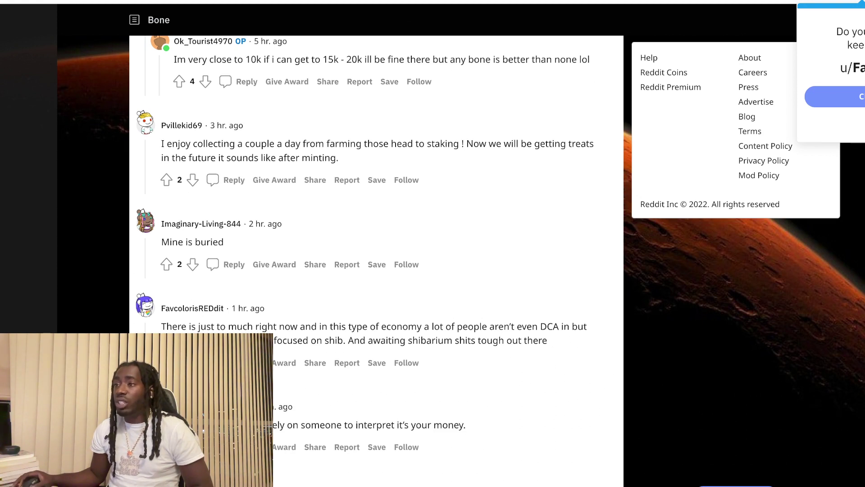
scroll(274, 172, "down", 1)
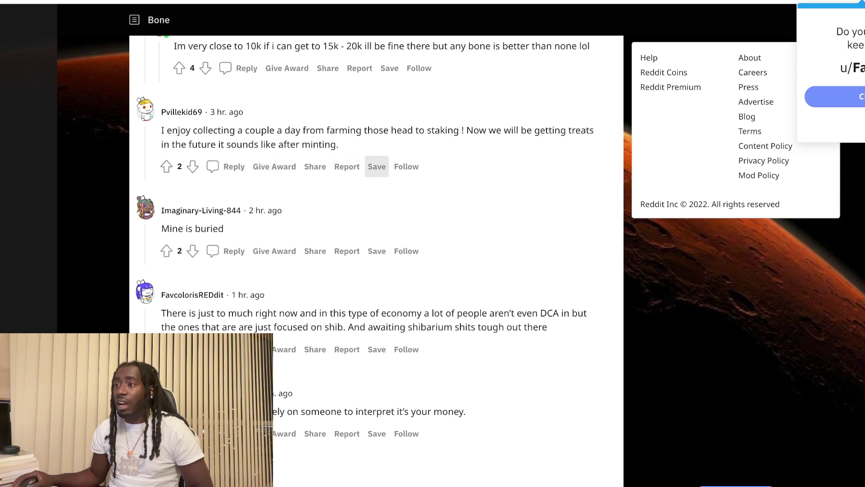
scroll(273, 169, "down", 3)
scroll(276, 147, "down", 1)
scroll(376, 261, "down", 1)
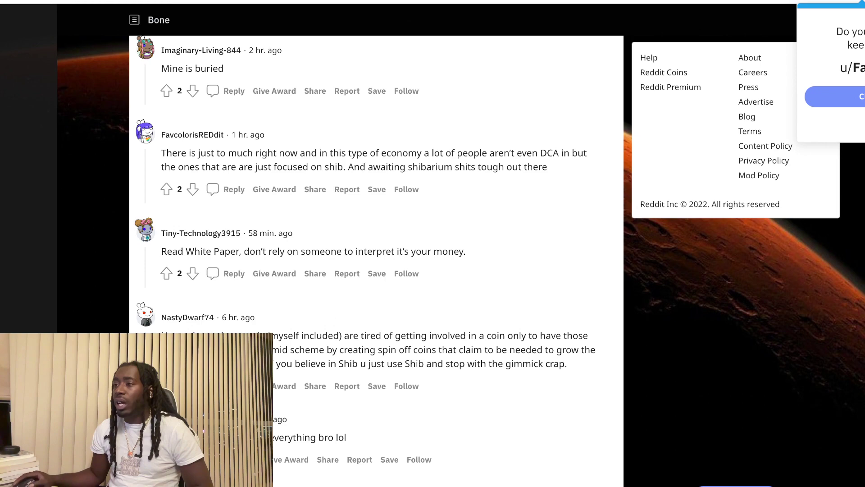
Step: Close the Bone post overlay to return to the r/SHIBArmy feed
key("Escape")
scroll(376, 262, "down", 1)
scroll(376, 261, "down", 1)
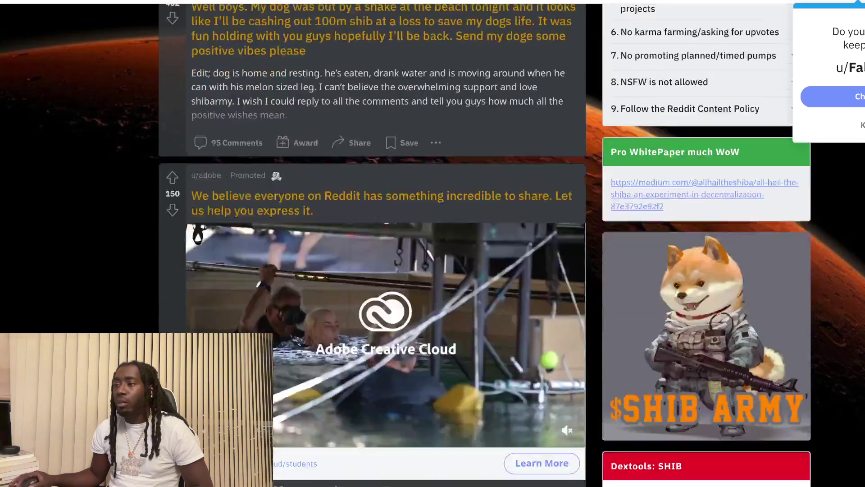
scroll(376, 260, "down", 5)
scroll(376, 261, "down", 2)
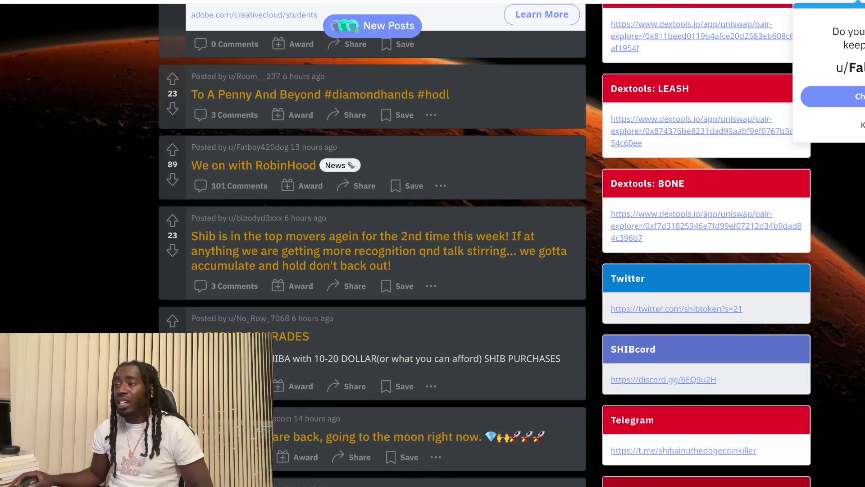
scroll(376, 261, "down", 1)
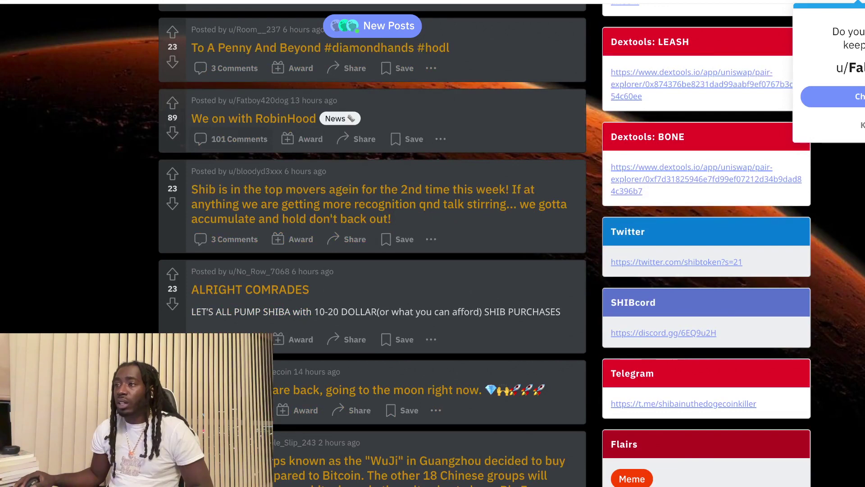
left_click(253, 118)
scroll(375, 261, "down", 1)
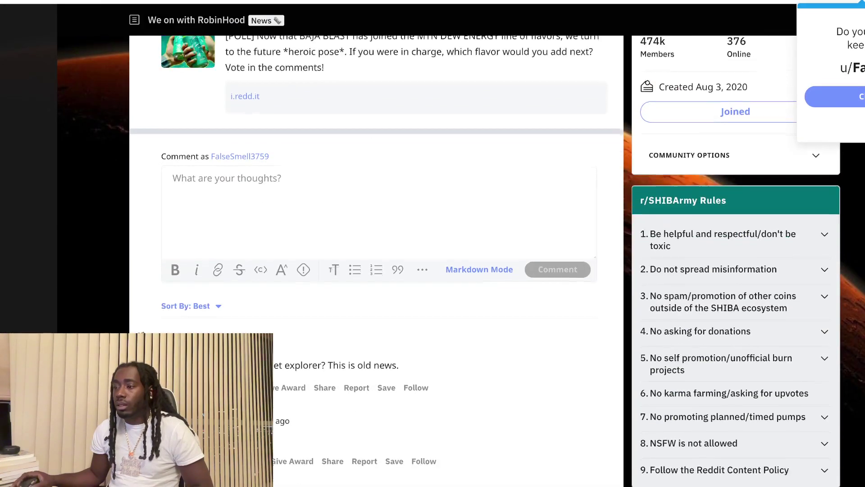
scroll(376, 262, "down", 1)
scroll(375, 261, "down", 1)
scroll(376, 261, "down", 1)
scroll(376, 261, "down", 2)
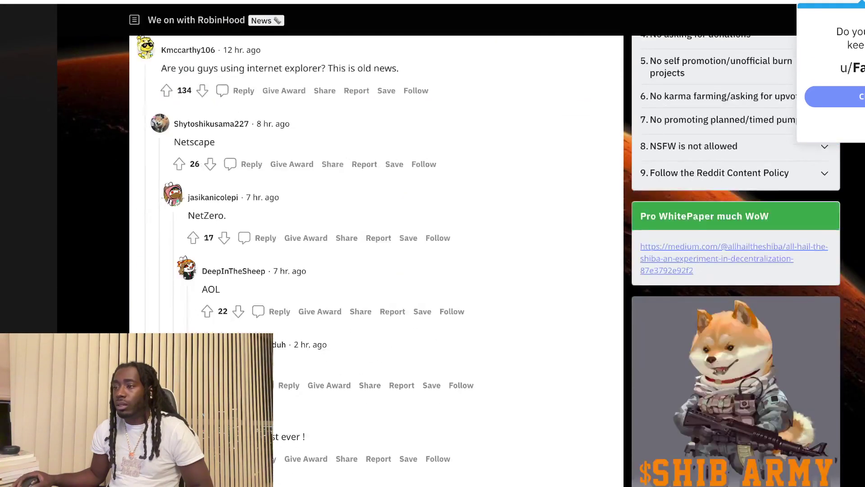
scroll(375, 261, "down", 2)
scroll(376, 261, "down", 1)
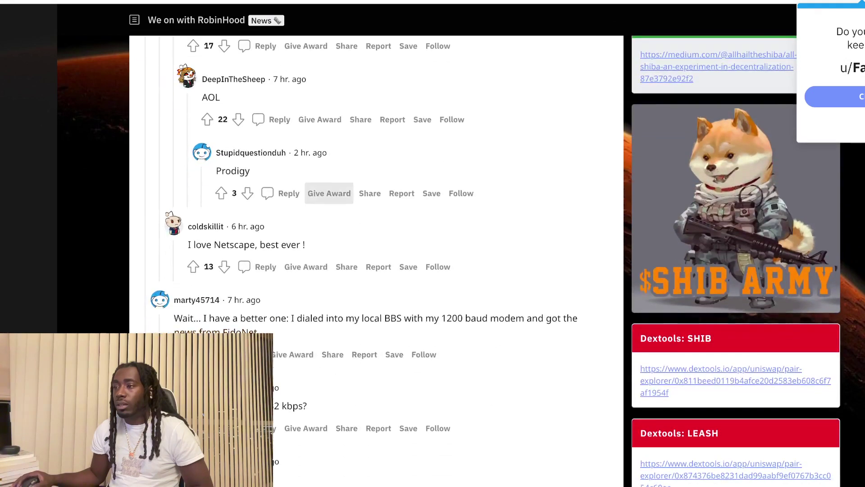
scroll(329, 196, "down", 1)
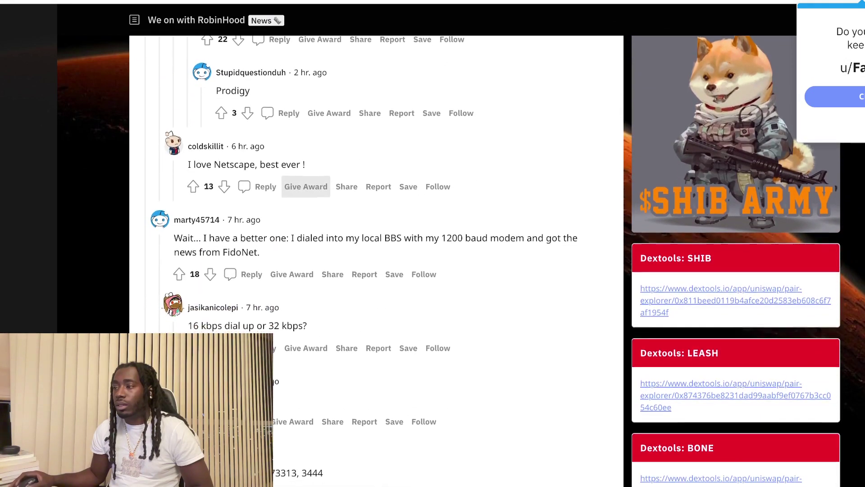
scroll(305, 192, "down", 1)
scroll(376, 261, "down", 1)
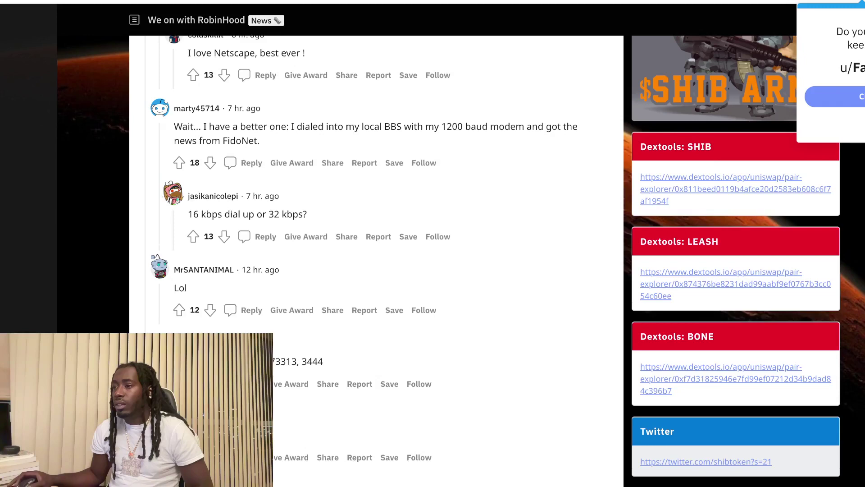
scroll(376, 261, "down", 1)
scroll(376, 261, "down", 1)
scroll(376, 261, "down", 1)
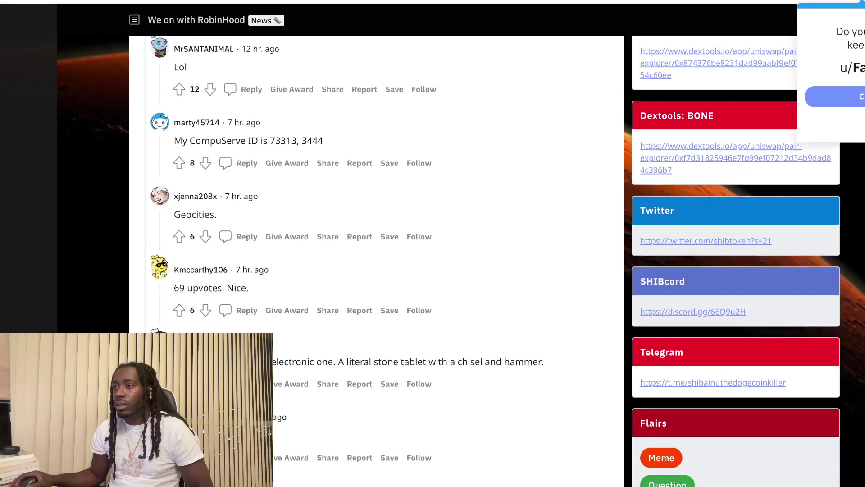
scroll(376, 262, "down", 1)
scroll(376, 261, "down", 1)
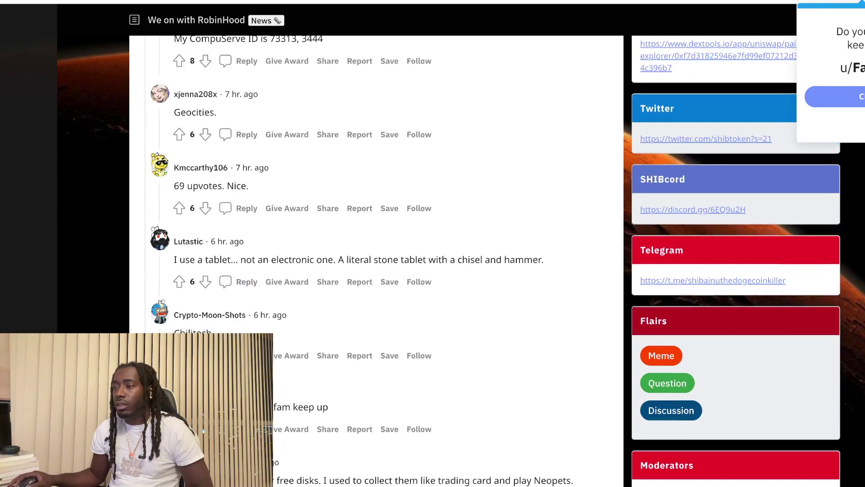
scroll(376, 262, "down", 1)
scroll(376, 262, "down", 2)
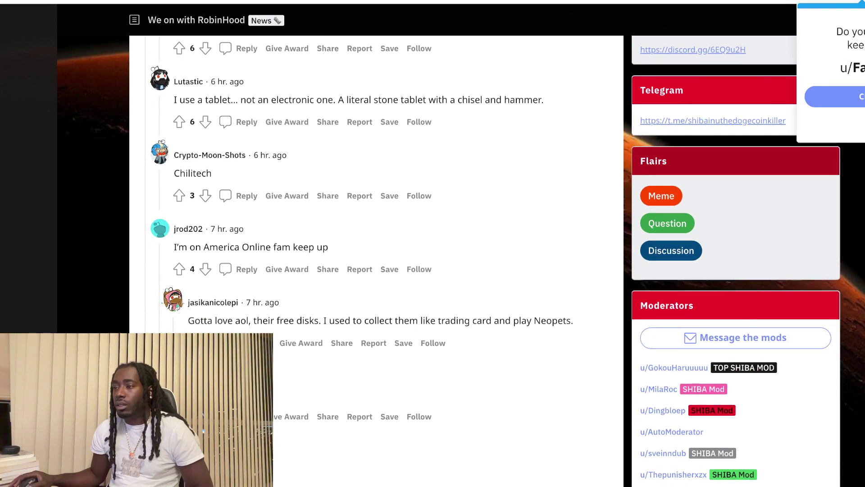
scroll(376, 261, "down", 1)
scroll(376, 261, "down", 1)
scroll(376, 261, "down", 2)
scroll(376, 261, "down", 1)
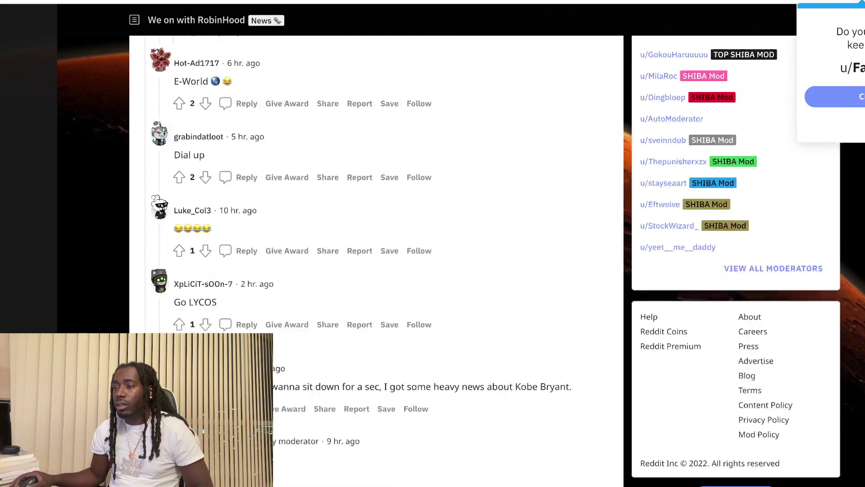
scroll(377, 261, "down", 2)
scroll(375, 261, "down", 1)
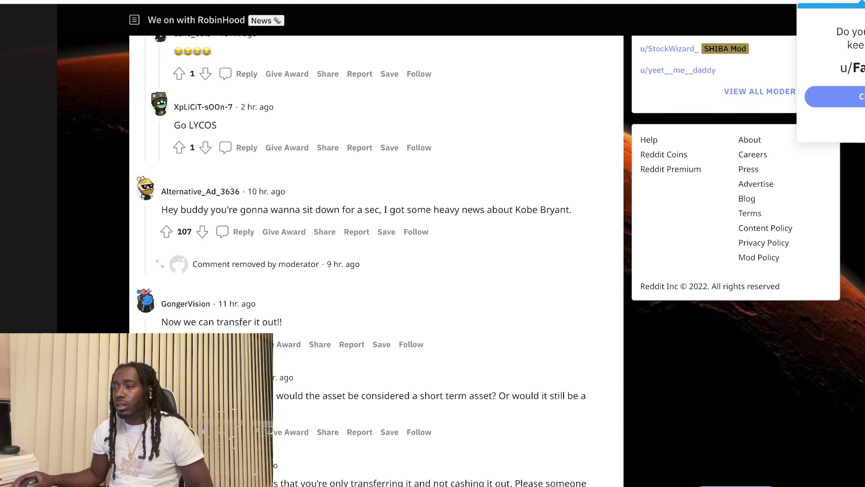
scroll(377, 261, "down", 1)
scroll(376, 261, "down", 1)
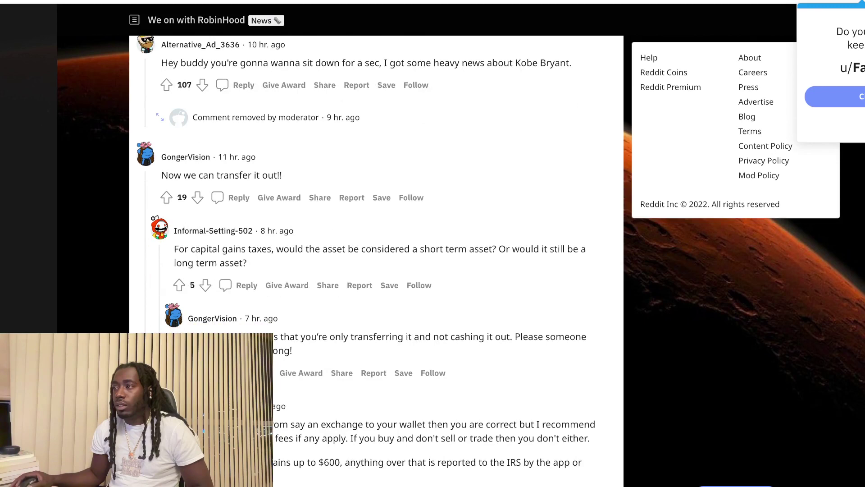
scroll(376, 261, "down", 1)
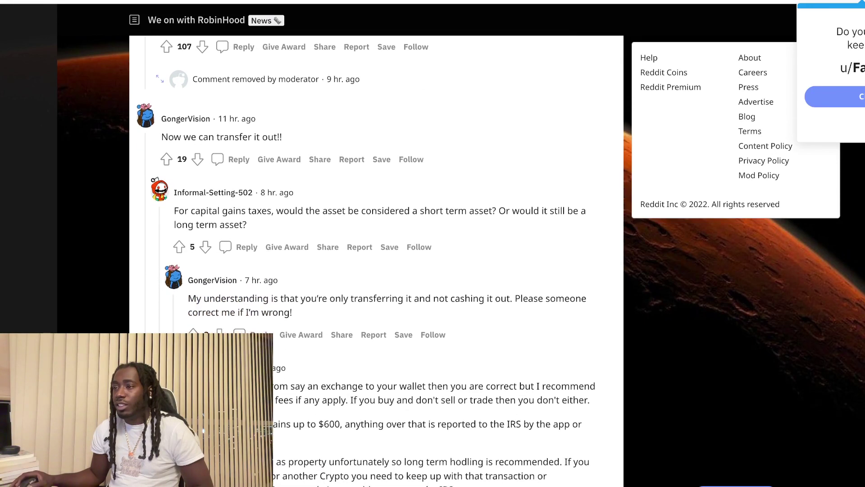
scroll(376, 261, "down", 1)
scroll(376, 261, "down", 1)
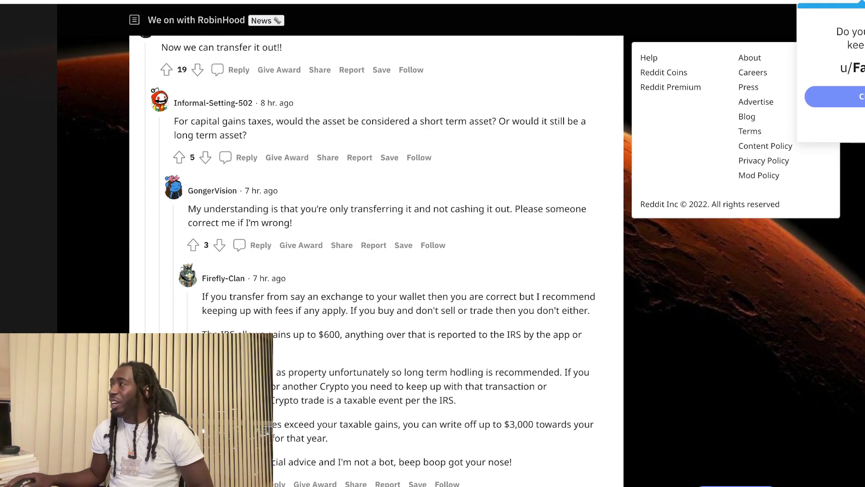
key("Escape")
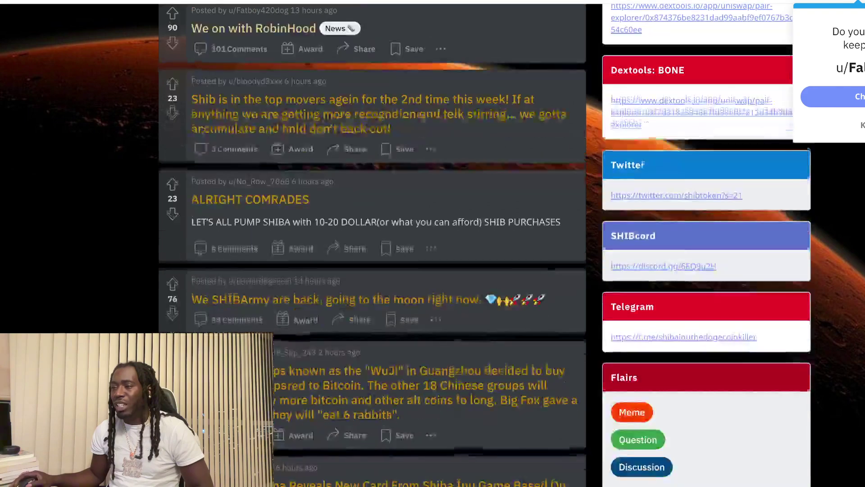
scroll(372, 244, "down", 2)
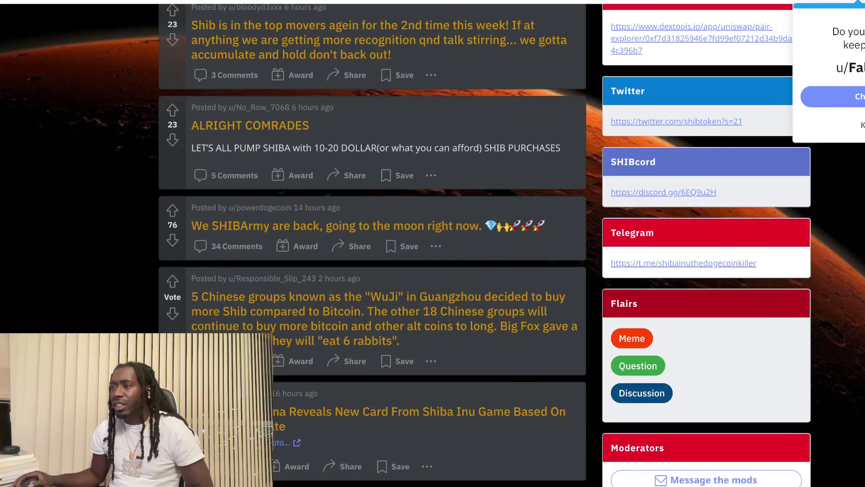
scroll(371, 243, "down", 1)
scroll(372, 244, "down", 2)
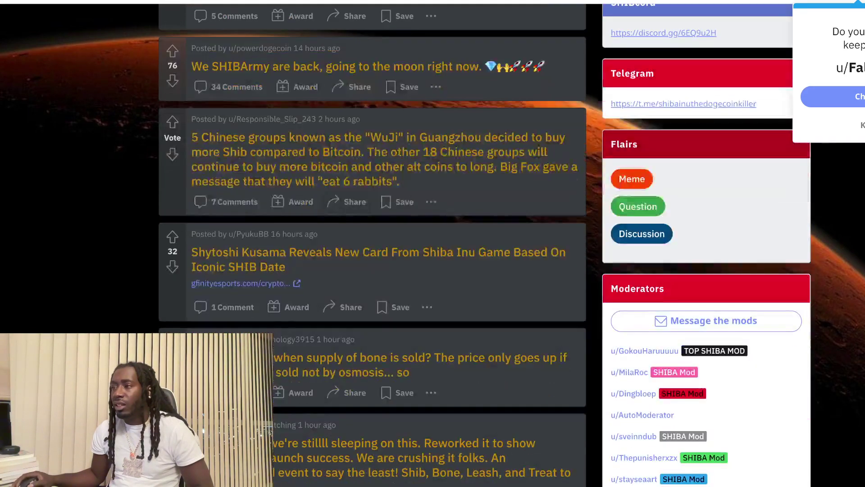
scroll(372, 243, "down", 1)
scroll(372, 244, "down", 1)
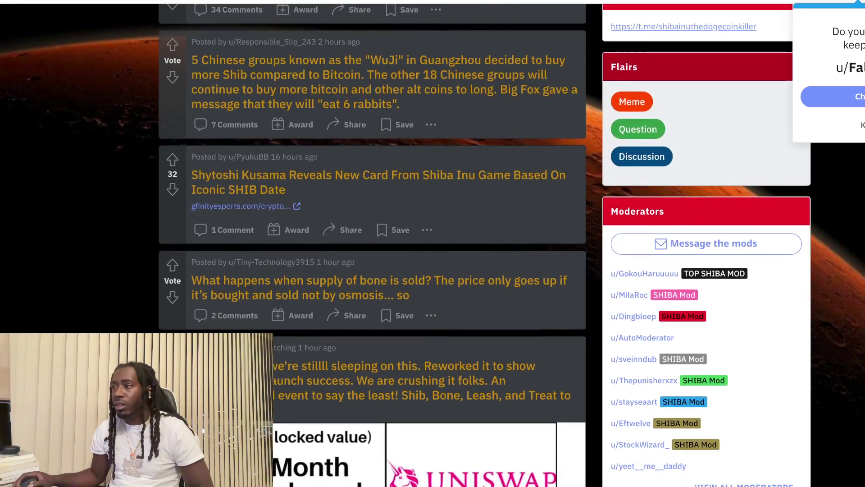
scroll(372, 243, "down", 1)
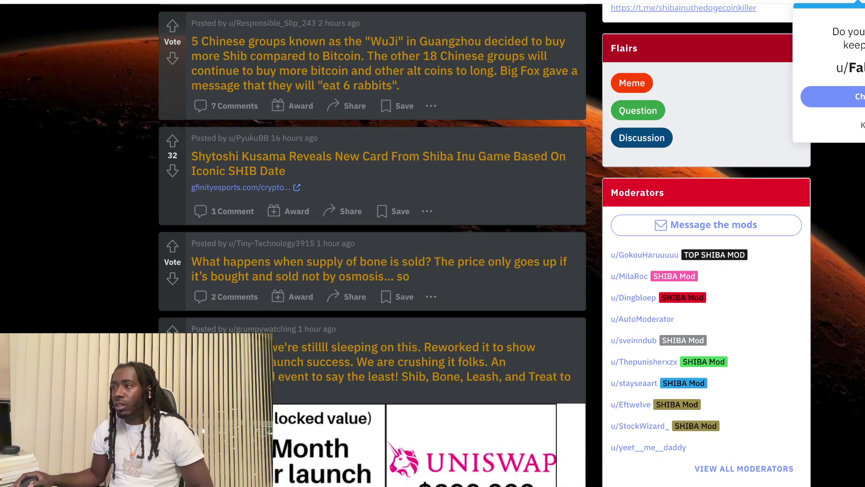
scroll(372, 244, "down", 1)
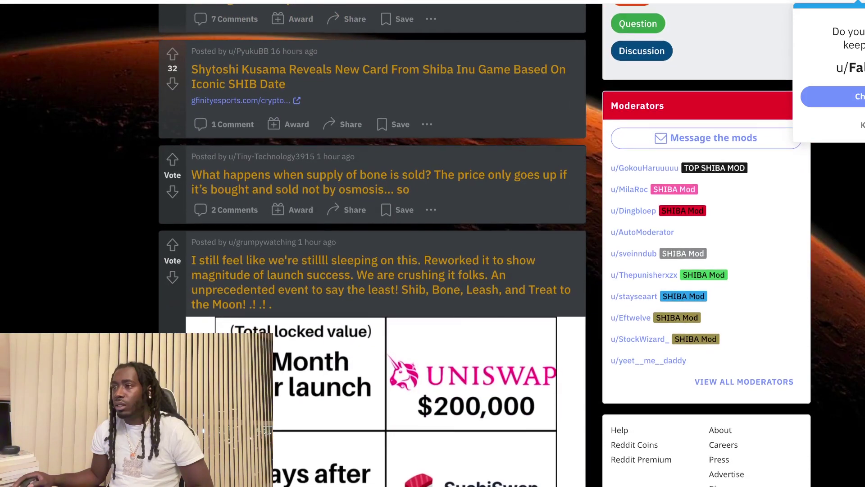
scroll(371, 243, "down", 1)
scroll(372, 243, "down", 1)
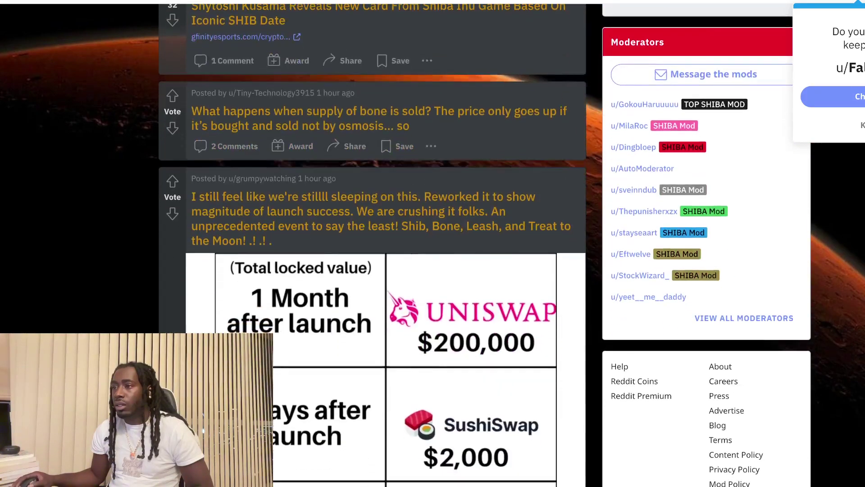
scroll(372, 243, "down", 1)
scroll(372, 244, "down", 3)
scroll(443, 346, "down", 3)
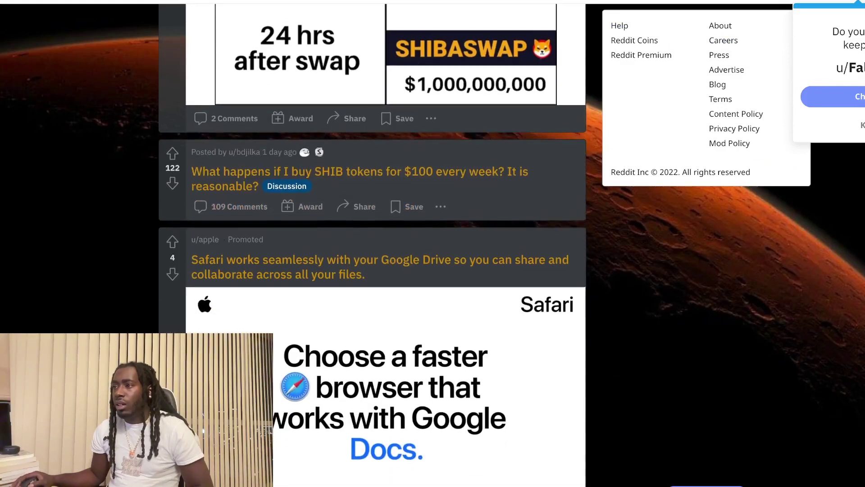
scroll(443, 346, "down", 1)
scroll(371, 243, "down", 3)
scroll(372, 244, "down", 1)
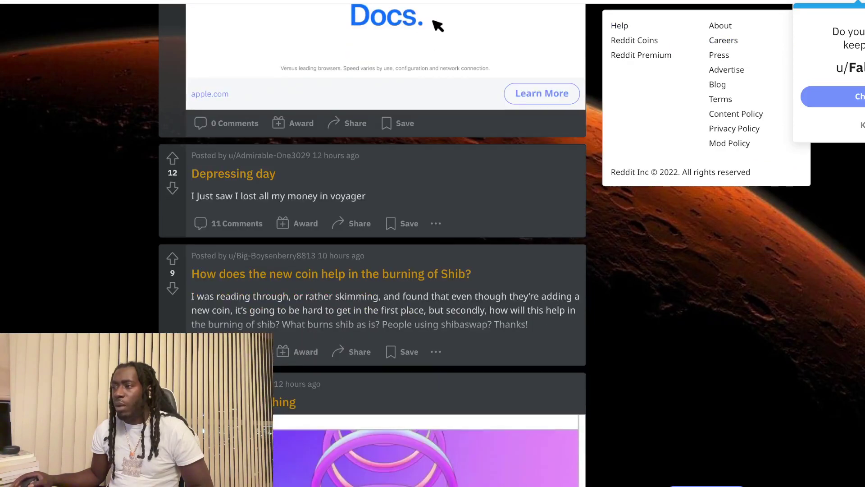
scroll(372, 243, "down", 2)
scroll(372, 243, "down", 1)
scroll(372, 243, "down", 1)
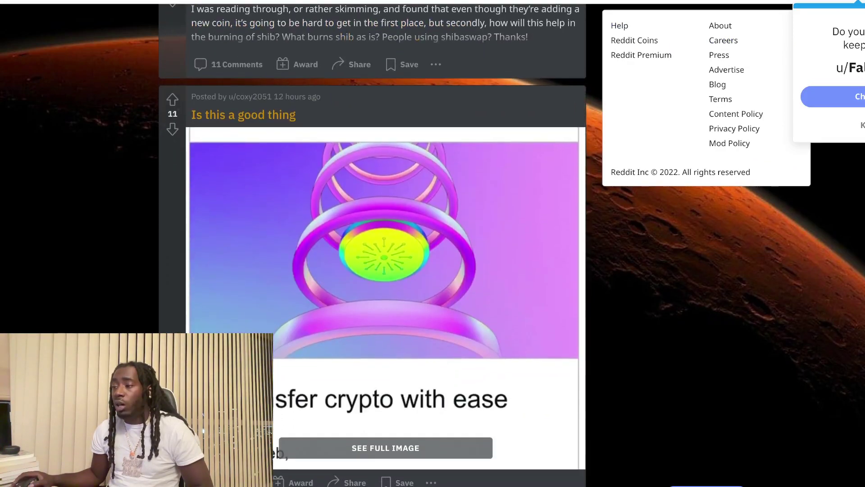
scroll(372, 244, "down", 2)
scroll(372, 243, "down", 4)
scroll(372, 244, "down", 2)
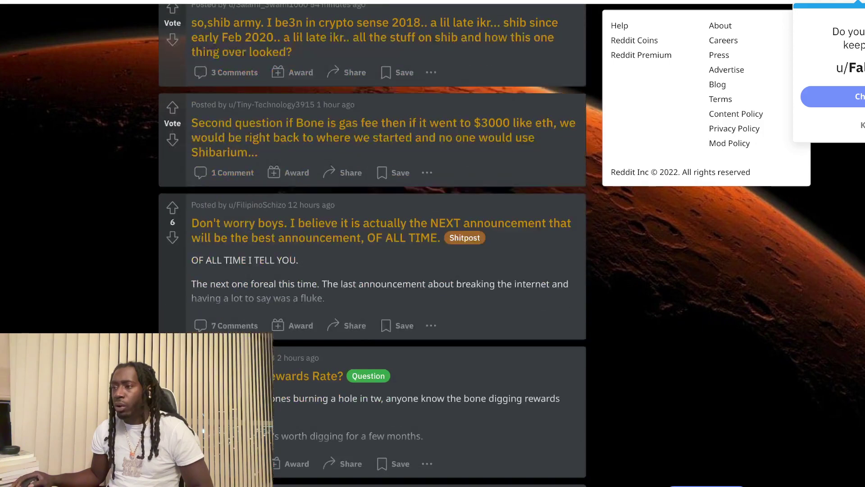
scroll(373, 243, "down", 1)
scroll(372, 243, "down", 2)
scroll(365, 183, "up", 10)
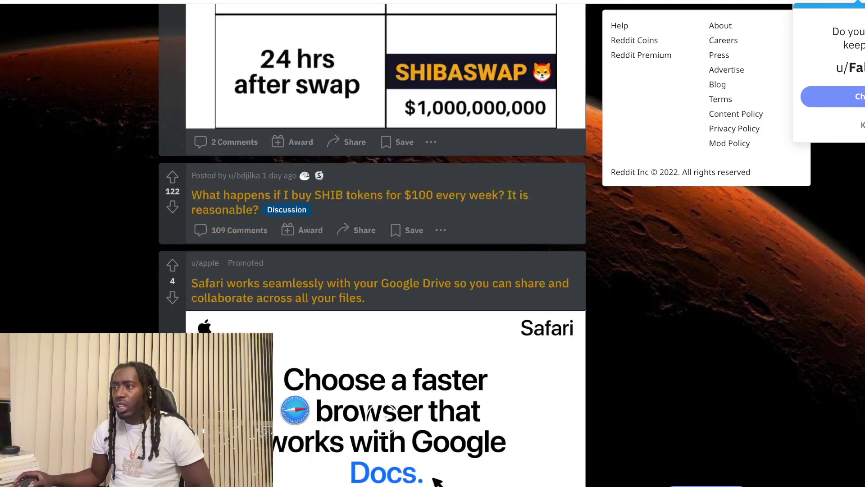
scroll(365, 183, "up", 5)
scroll(366, 183, "down", 1)
scroll(372, 244, "down", 2)
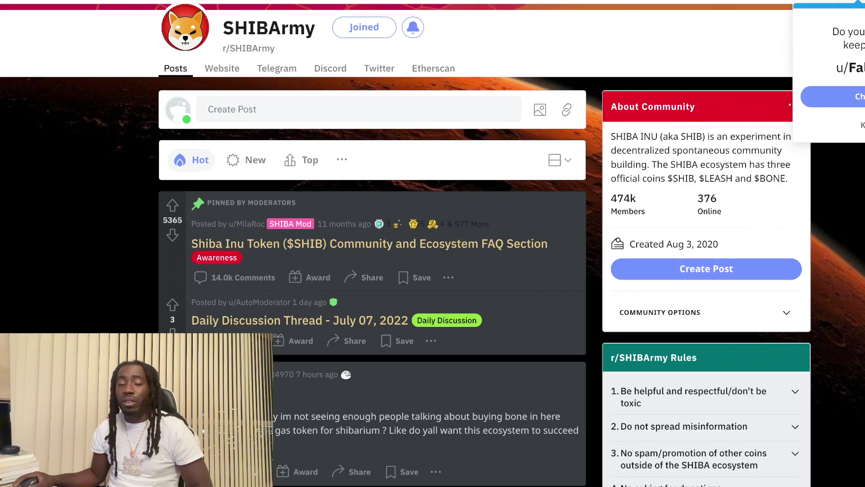